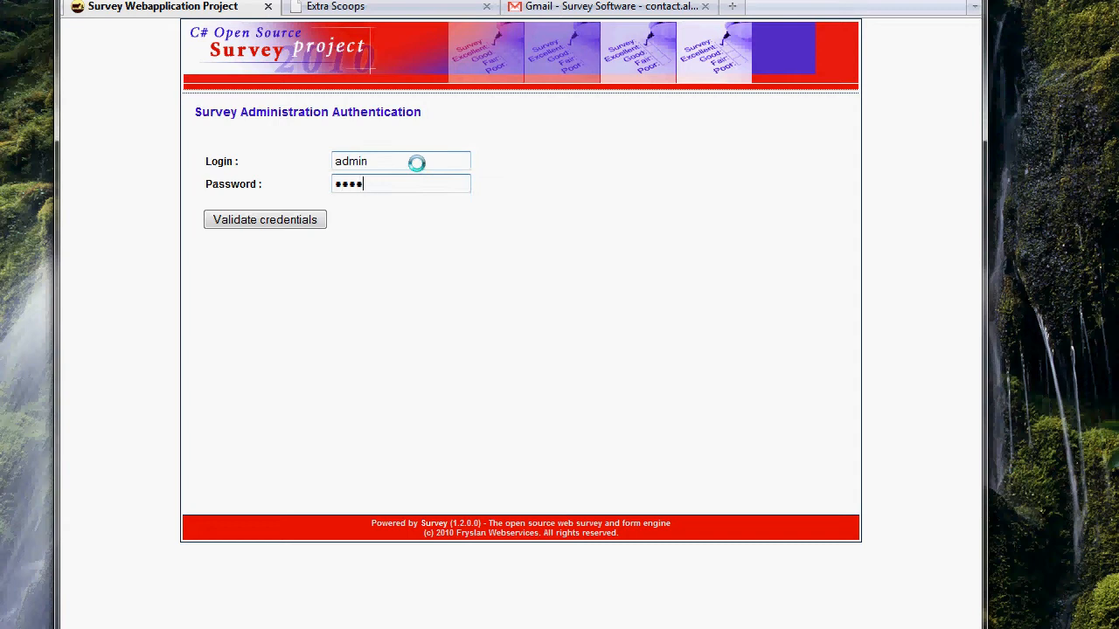
# Log in with the entered admin credentials and create a new survey titled "Survey 3".
pyautogui.click(305, 222)
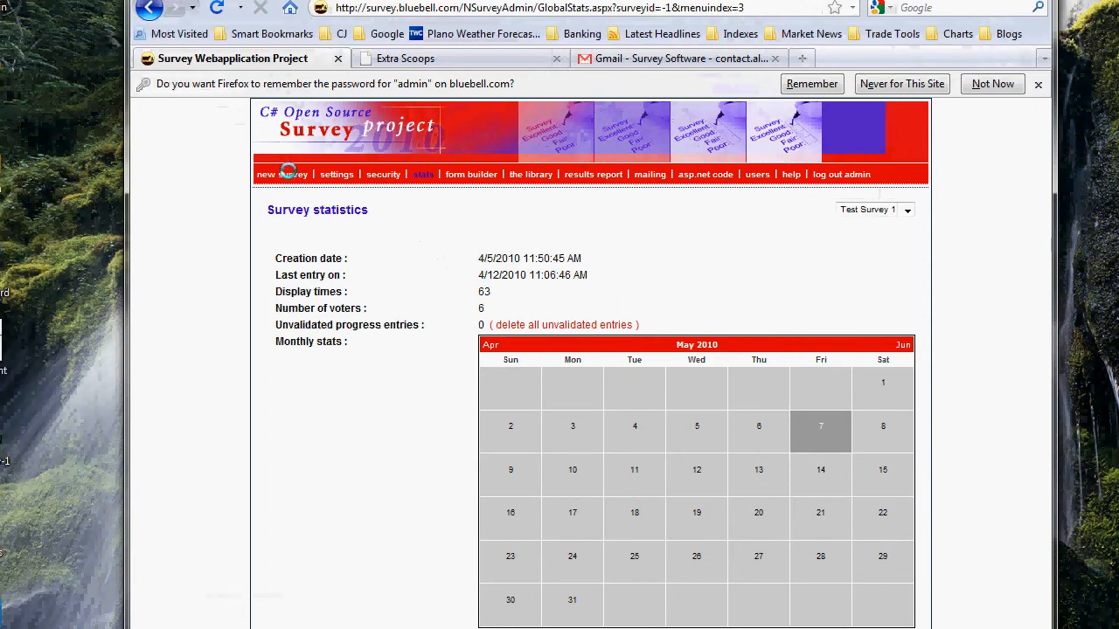
pyautogui.click(288, 172)
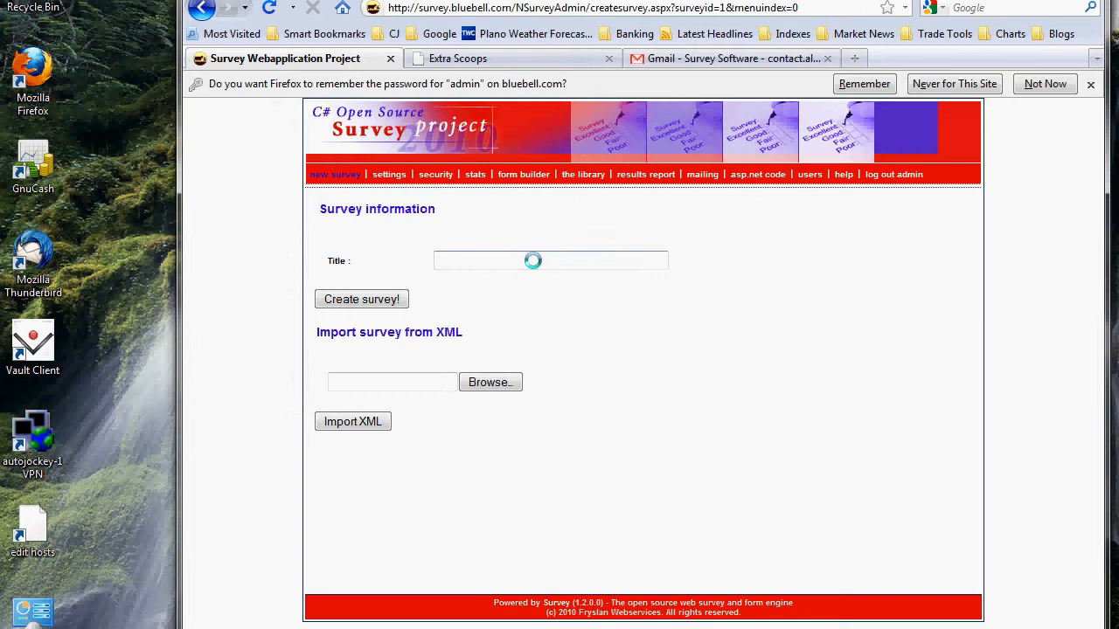
pyautogui.write('Survey ')
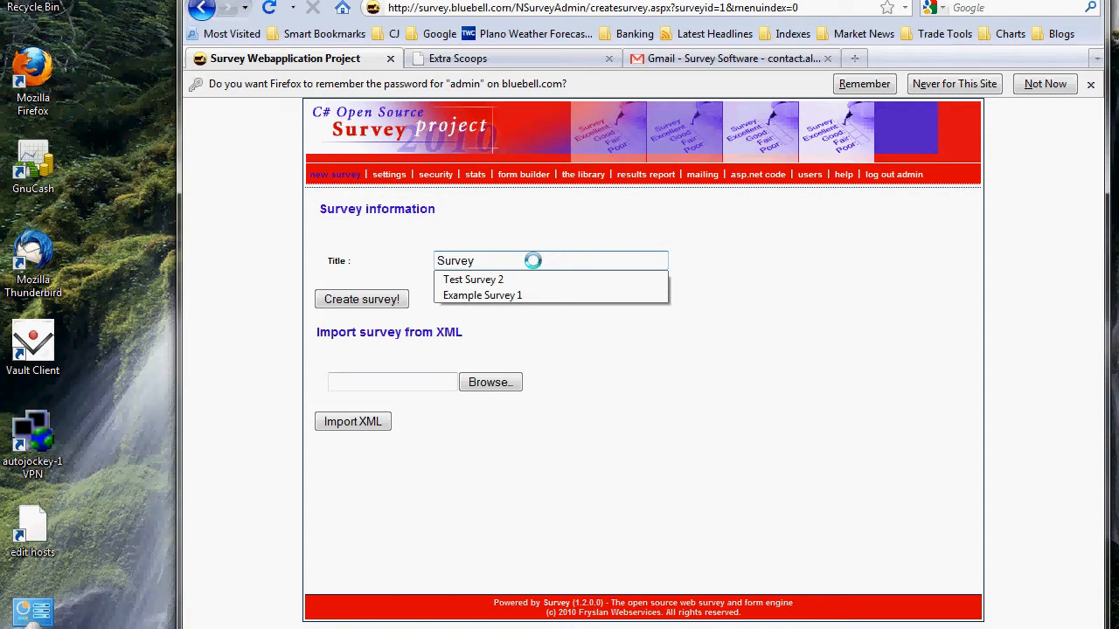
pyautogui.write('3')
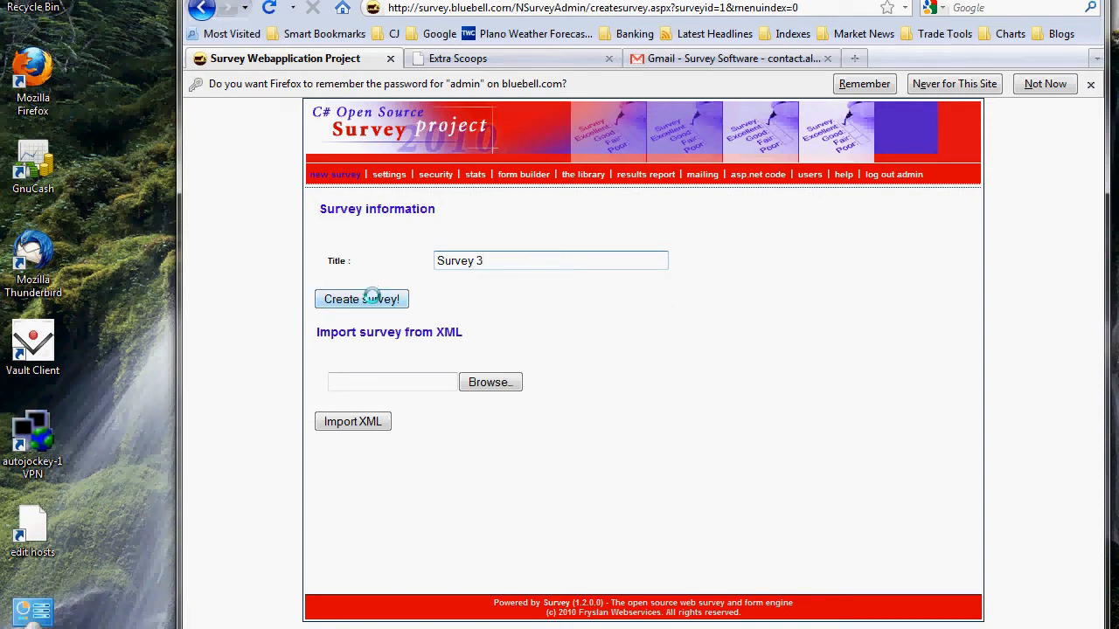
pyautogui.click(372, 298)
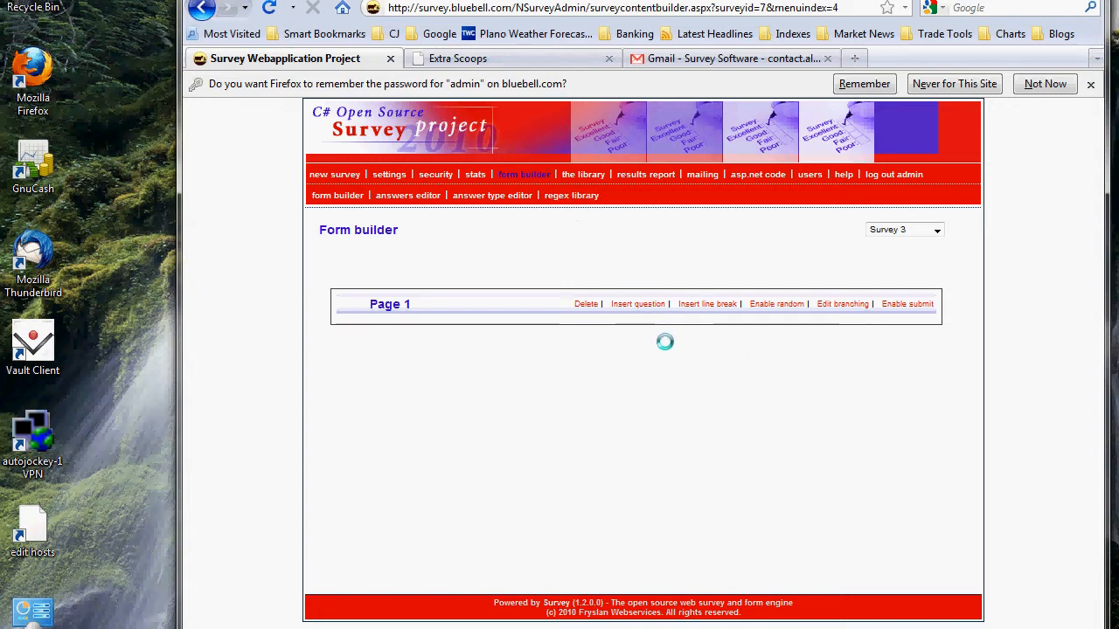
# Add a single question to Page 1 reading "What do you like about Blue Bell Ice Cream?".
pyautogui.click(639, 306)
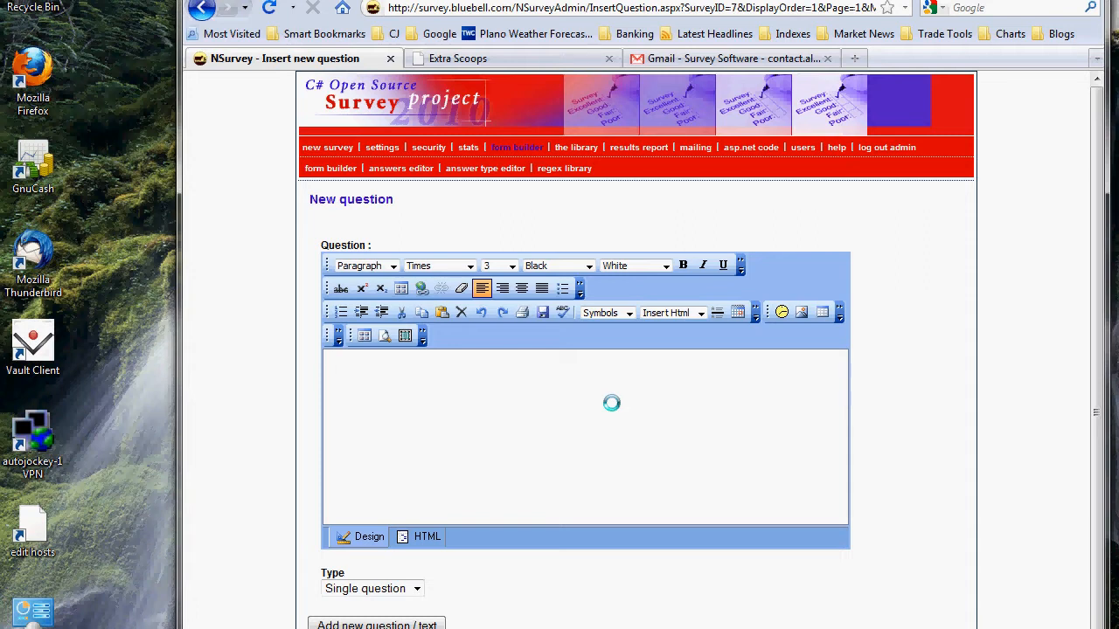
pyautogui.write('What do you like about ')
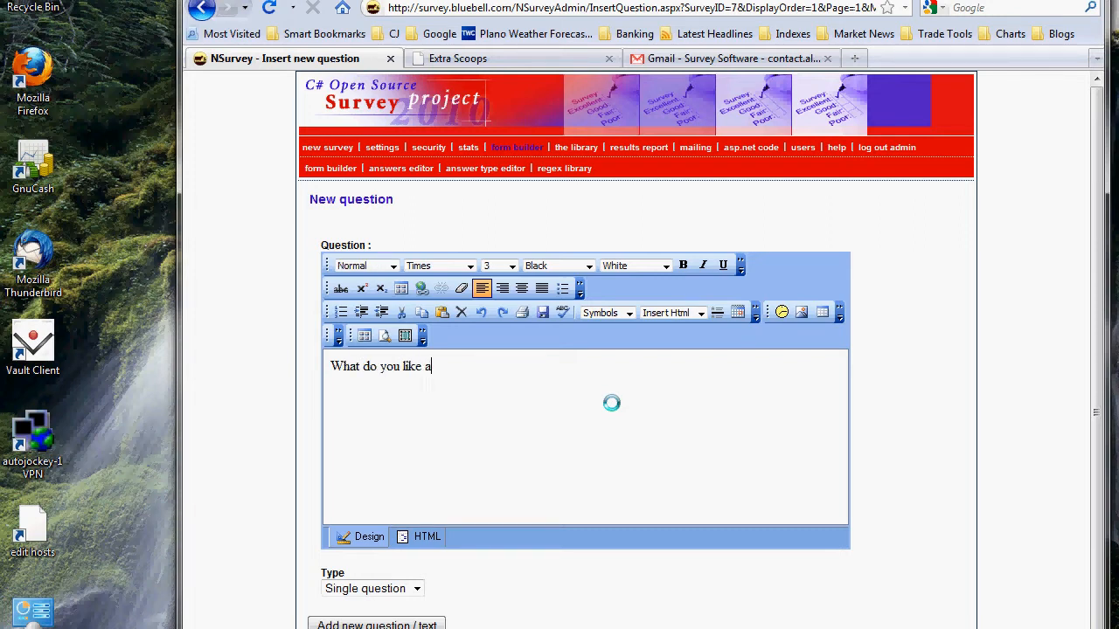
pyautogui.write('Blue Bell Ice Cream?')
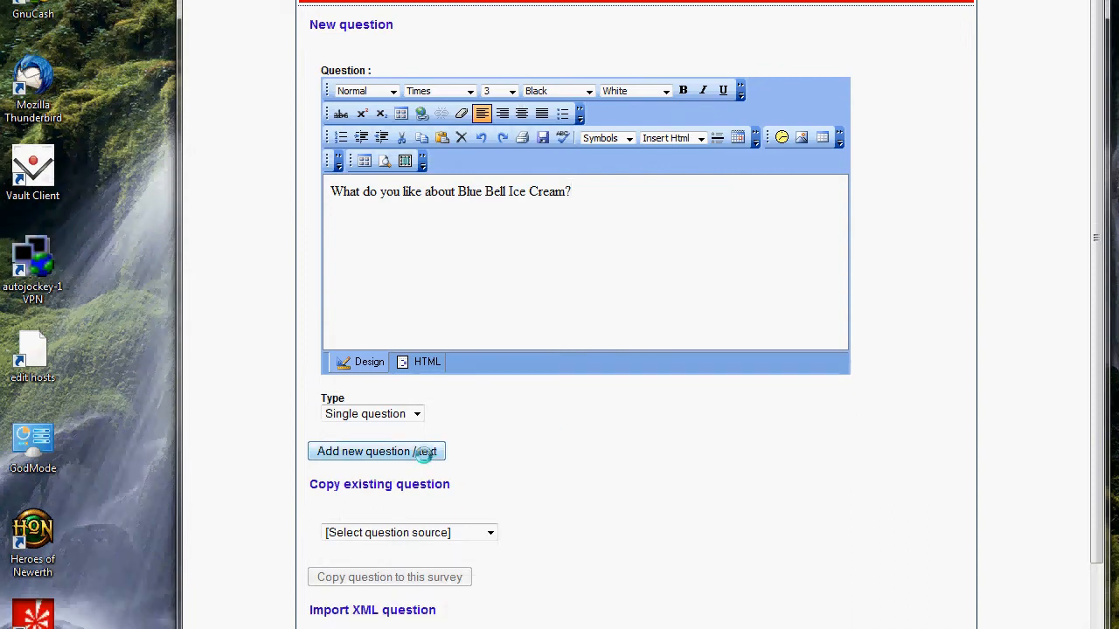
pyautogui.click(417, 414)
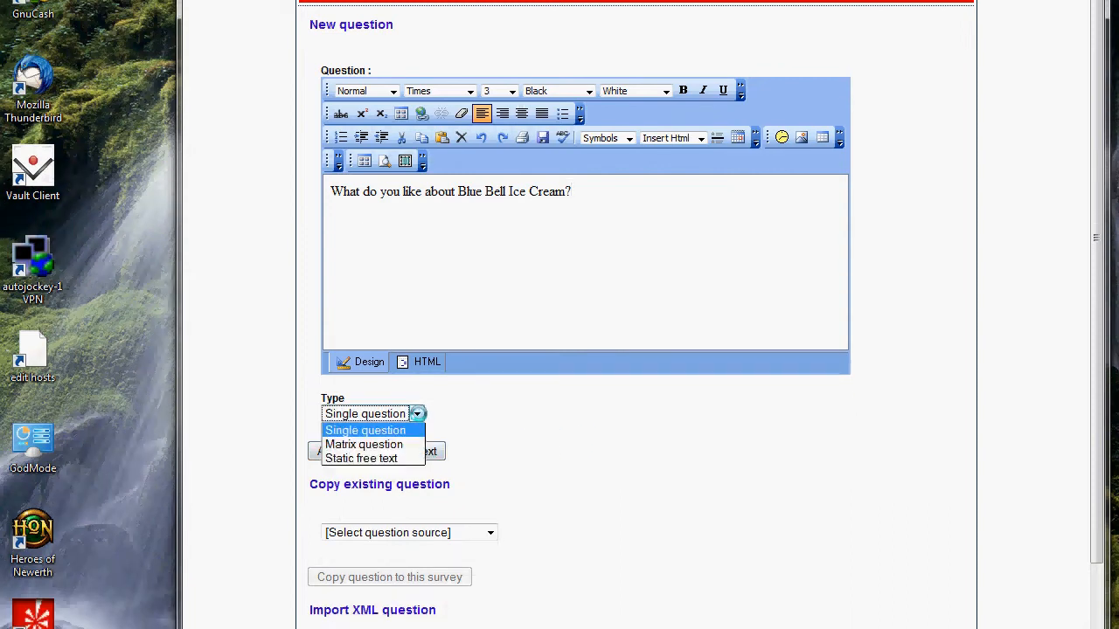
pyautogui.click(411, 430)
pyautogui.click(428, 451)
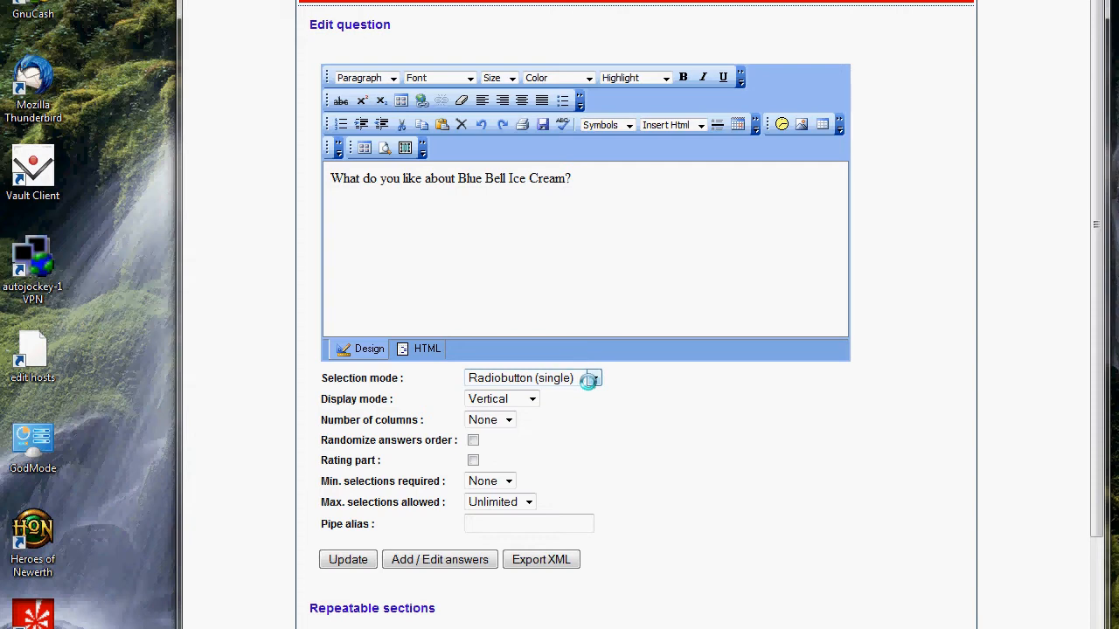
pyautogui.click(520, 399)
pyautogui.click(520, 398)
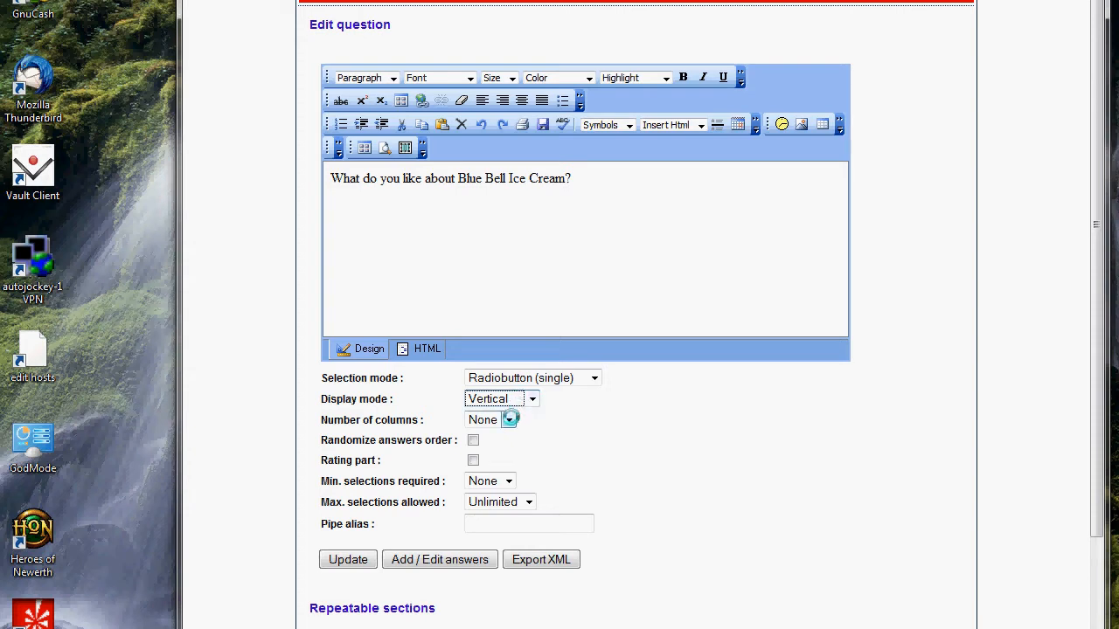
pyautogui.click(509, 419)
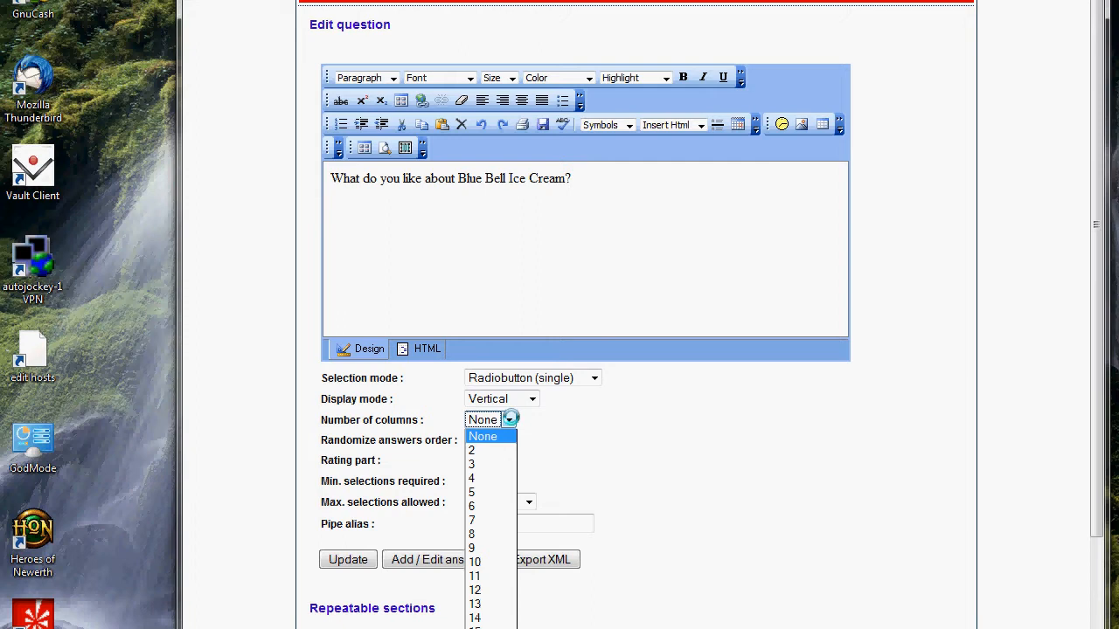
pyautogui.click(509, 420)
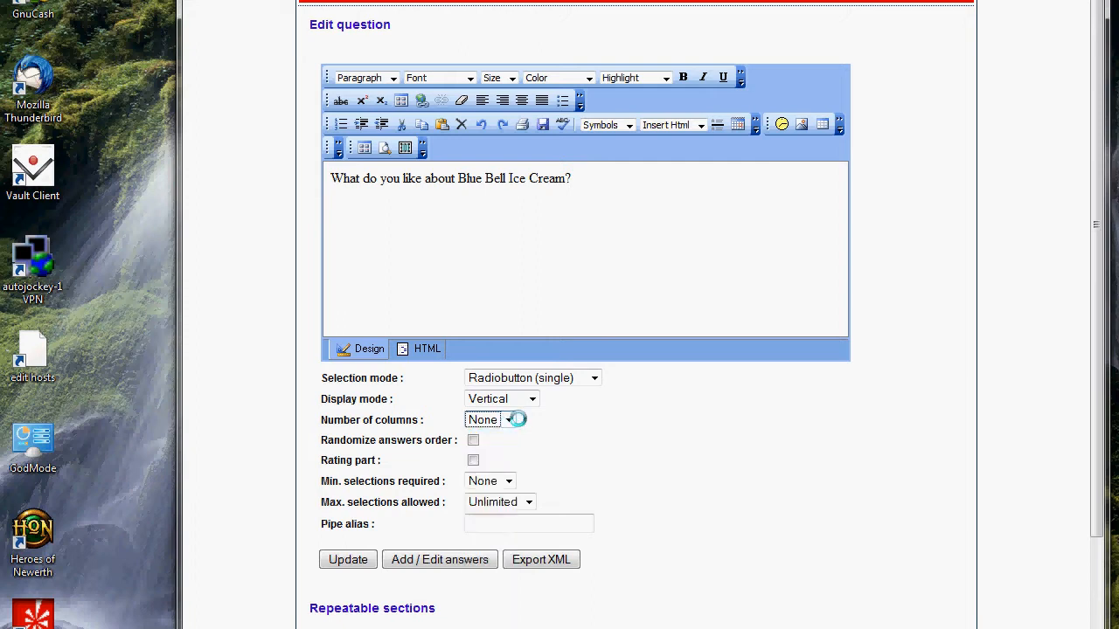
# Set the ice cream question's minimum required selections to 1 and update the question options.
pyautogui.scroll(-3, 580, 452)
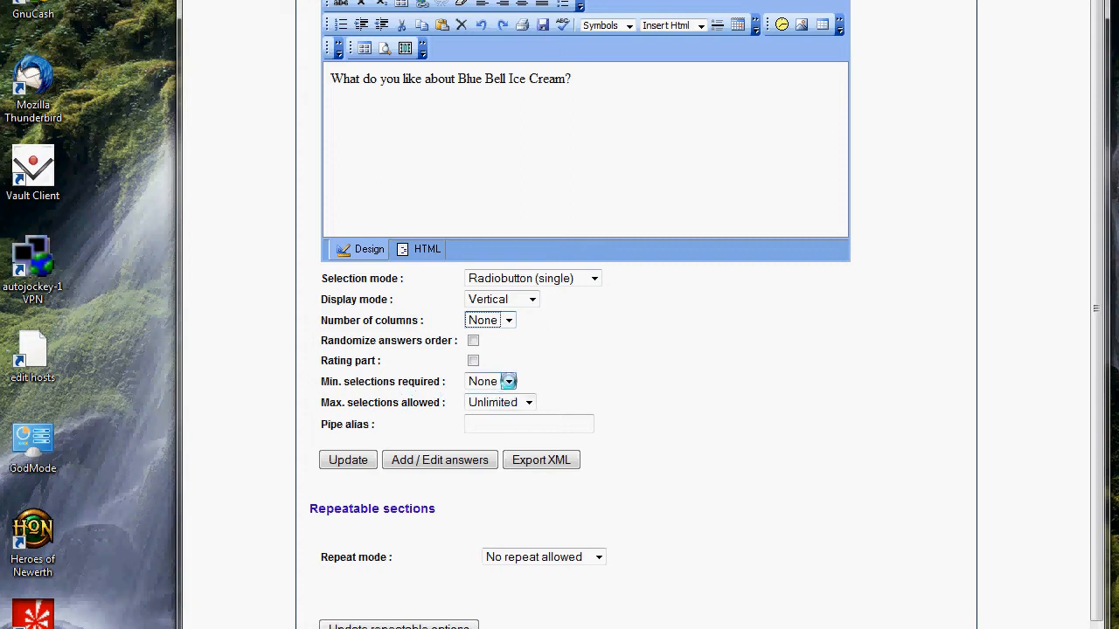
pyautogui.click(508, 381)
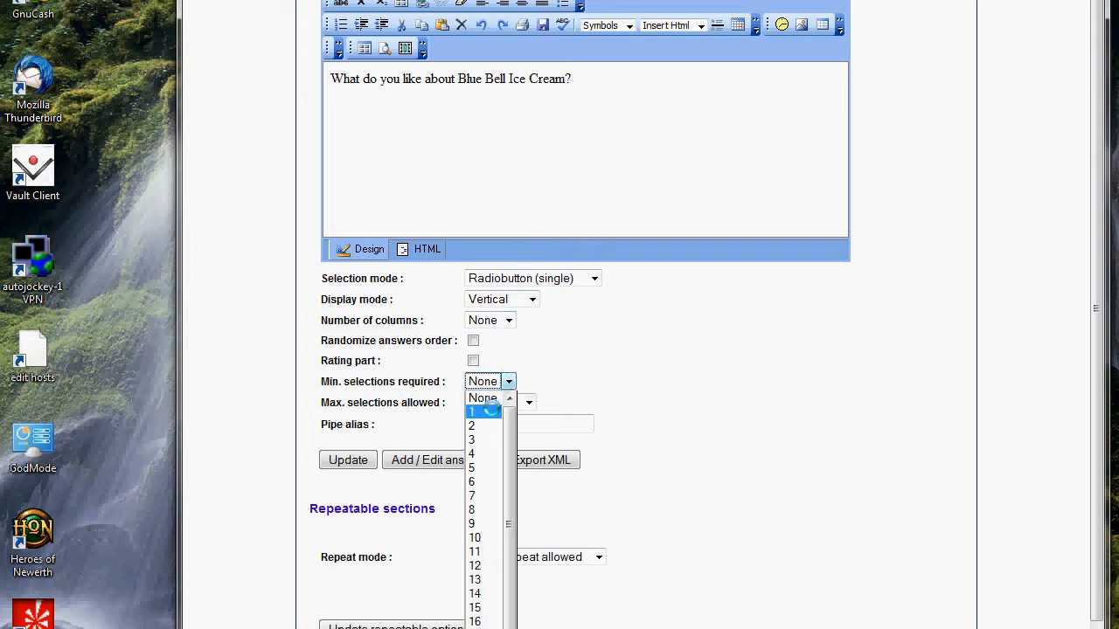
pyautogui.click(486, 411)
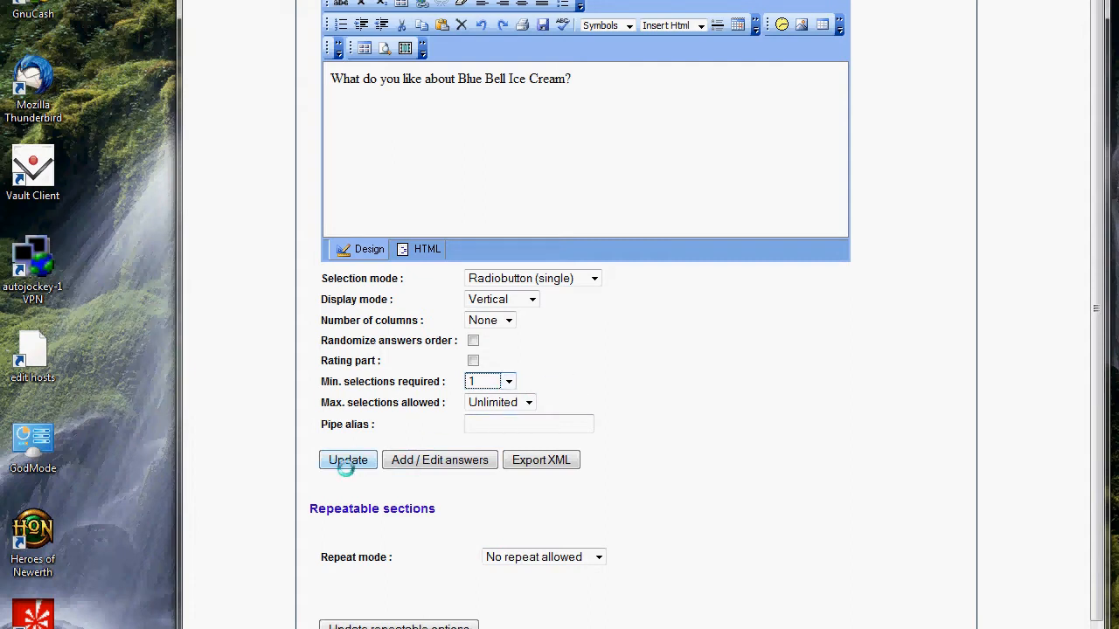
pyautogui.click(347, 460)
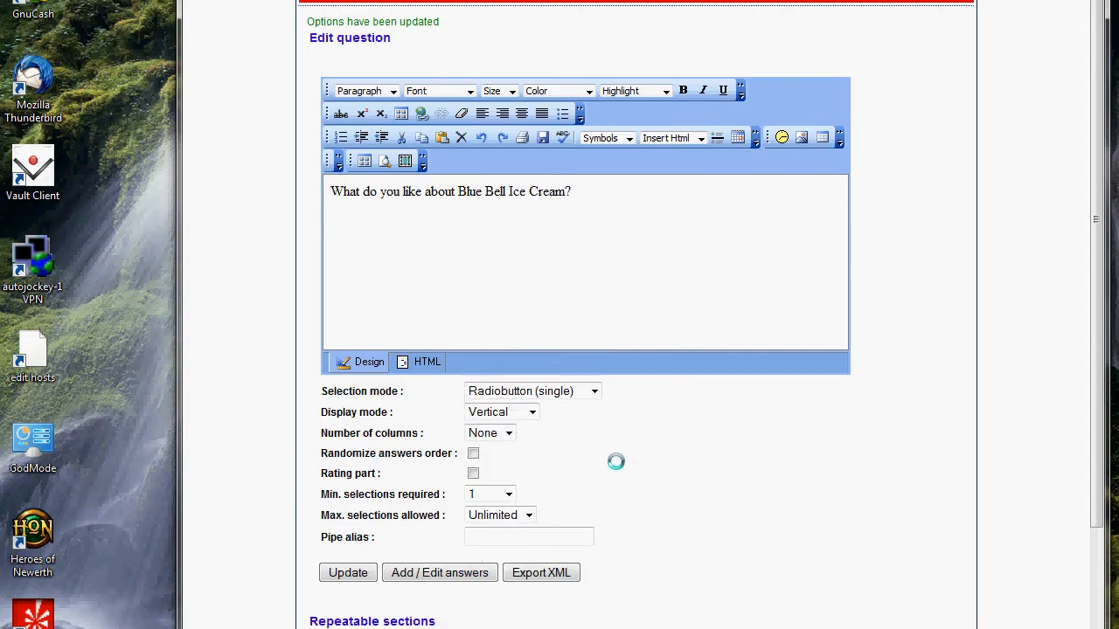
# Open the ice cream question's answers for editing and add the answer "Quality" with type Selection - Text.
pyautogui.scroll(-2, 612, 470)
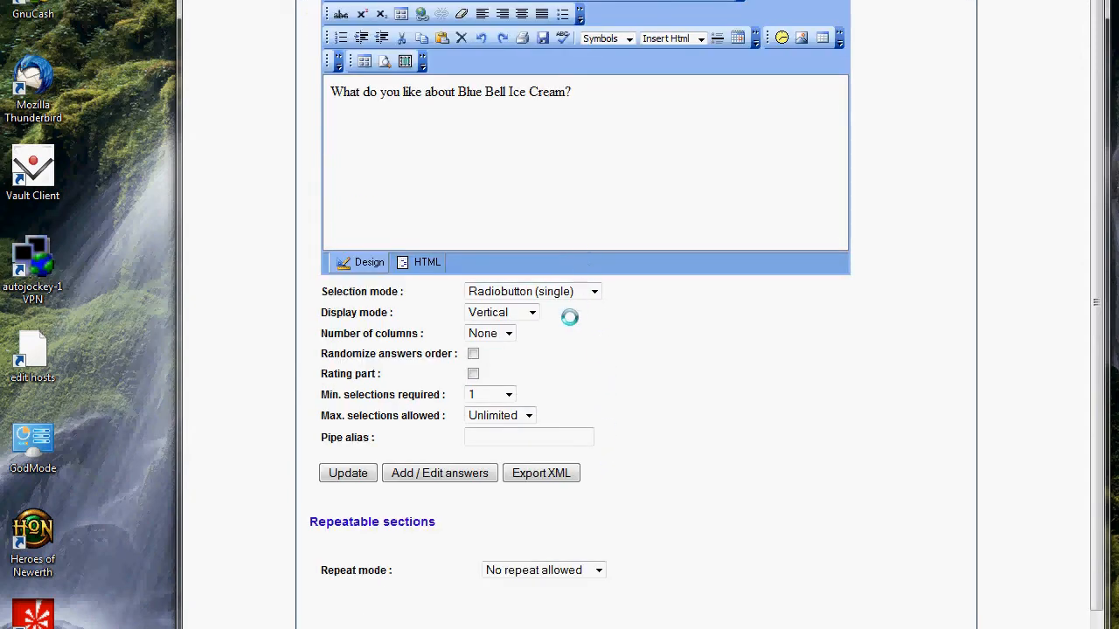
pyautogui.scroll(-1, 524, 415)
pyautogui.click(466, 455)
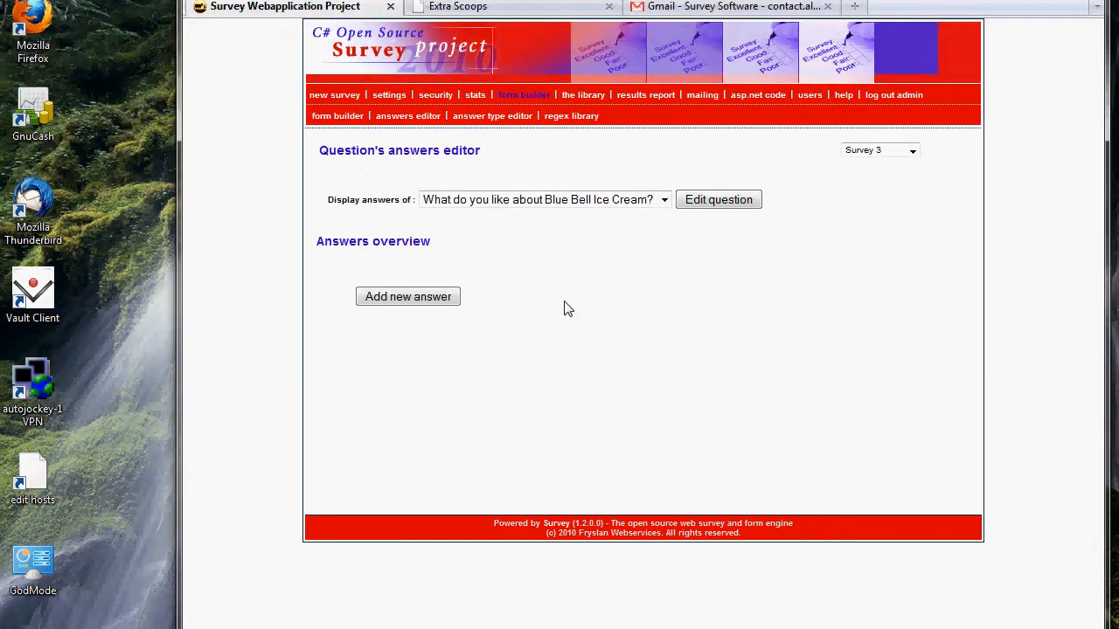
pyautogui.click(434, 296)
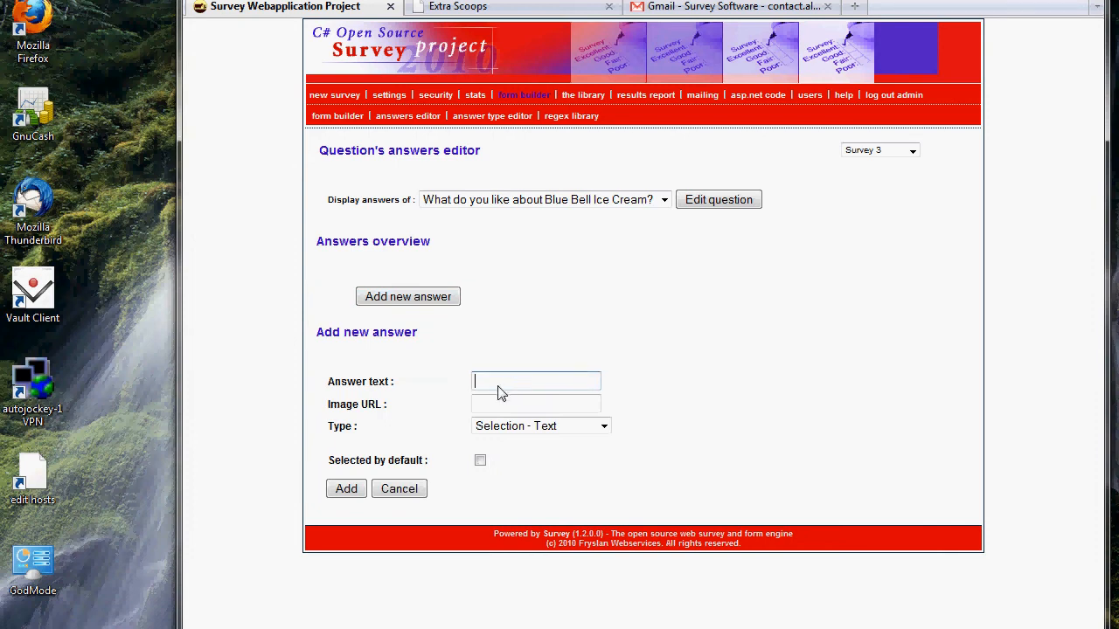
pyautogui.click(604, 427)
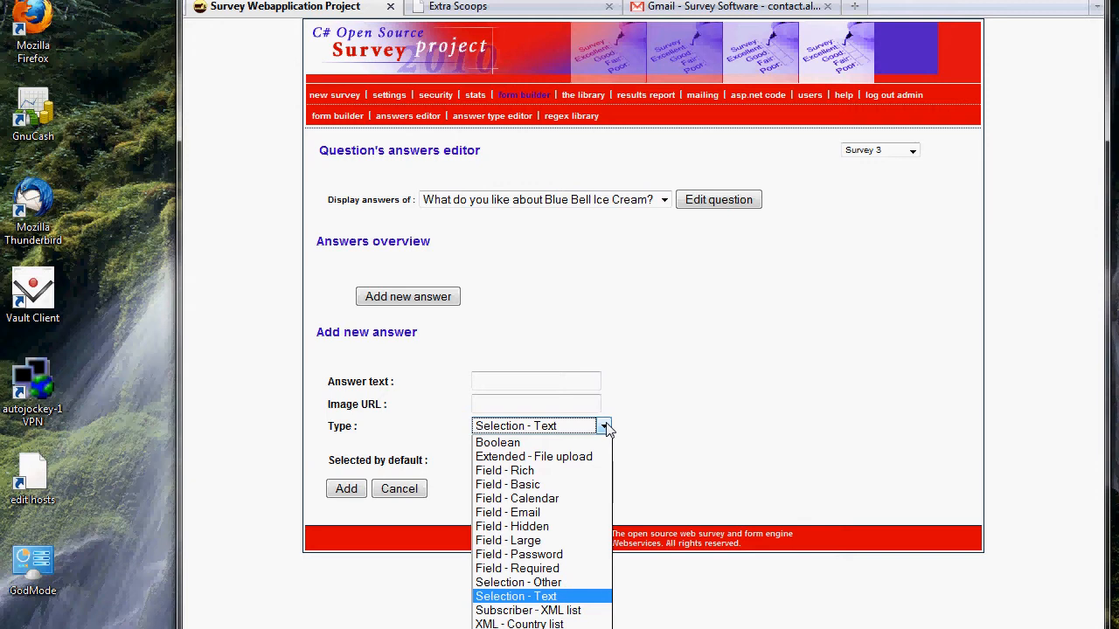
pyautogui.click(606, 427)
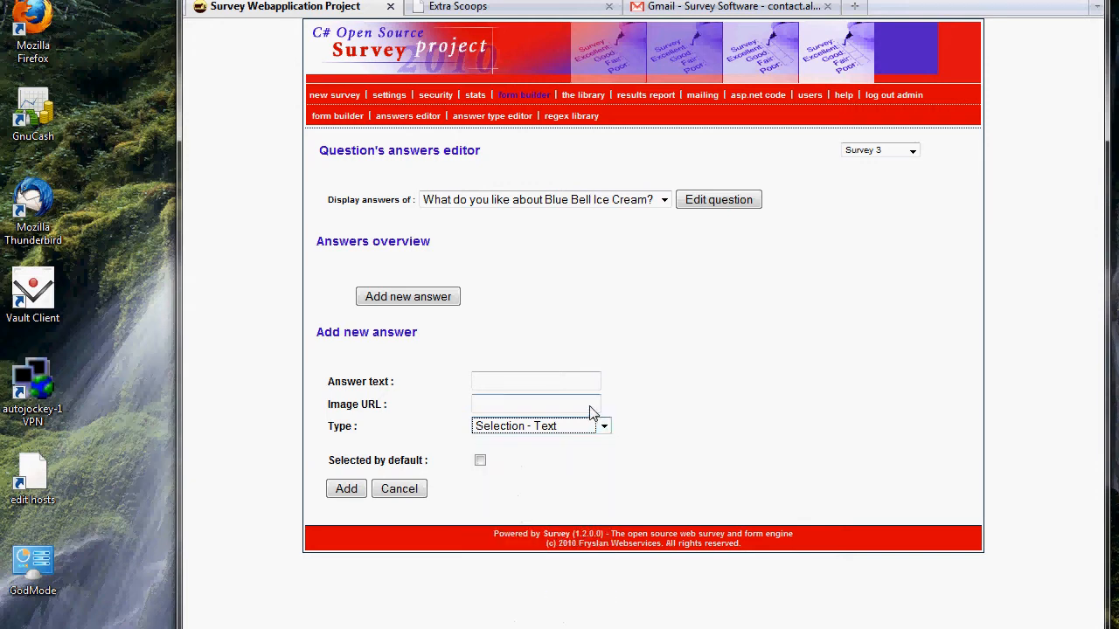
pyautogui.click(587, 389)
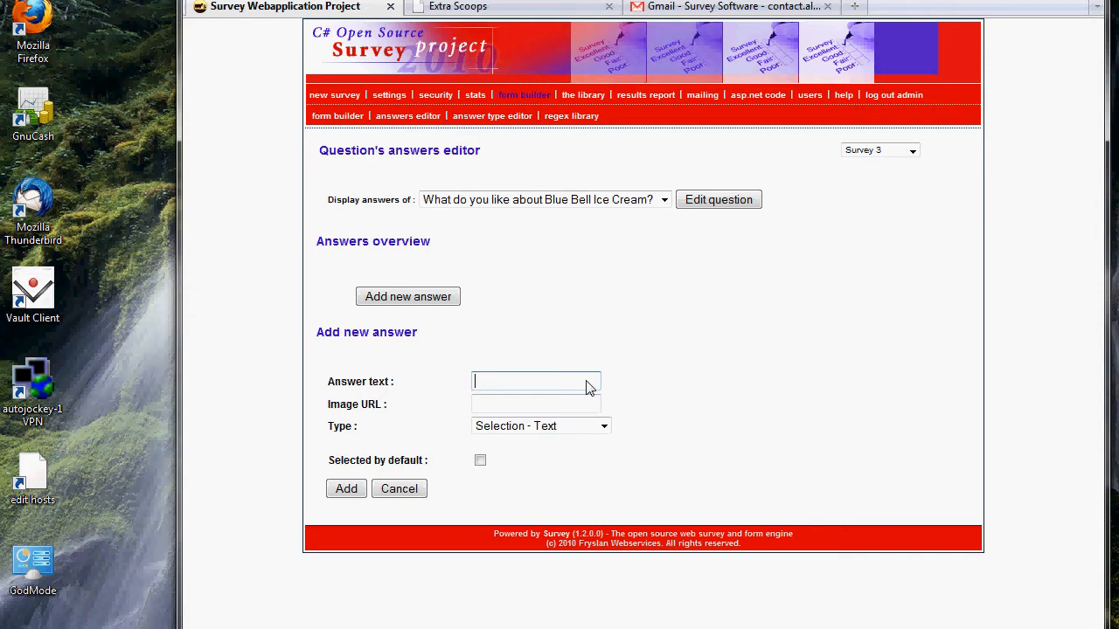
pyautogui.write('Quality')
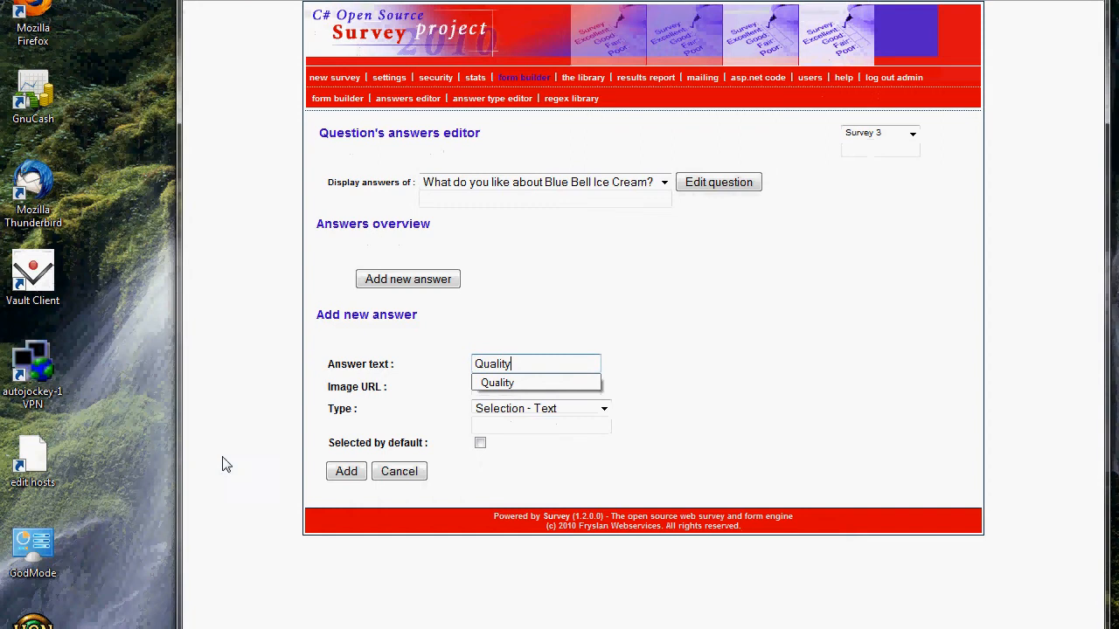
pyautogui.click(346, 472)
# Add a second Selection - Text answer, "Availability", to the ice cream question.
pyautogui.click(403, 318)
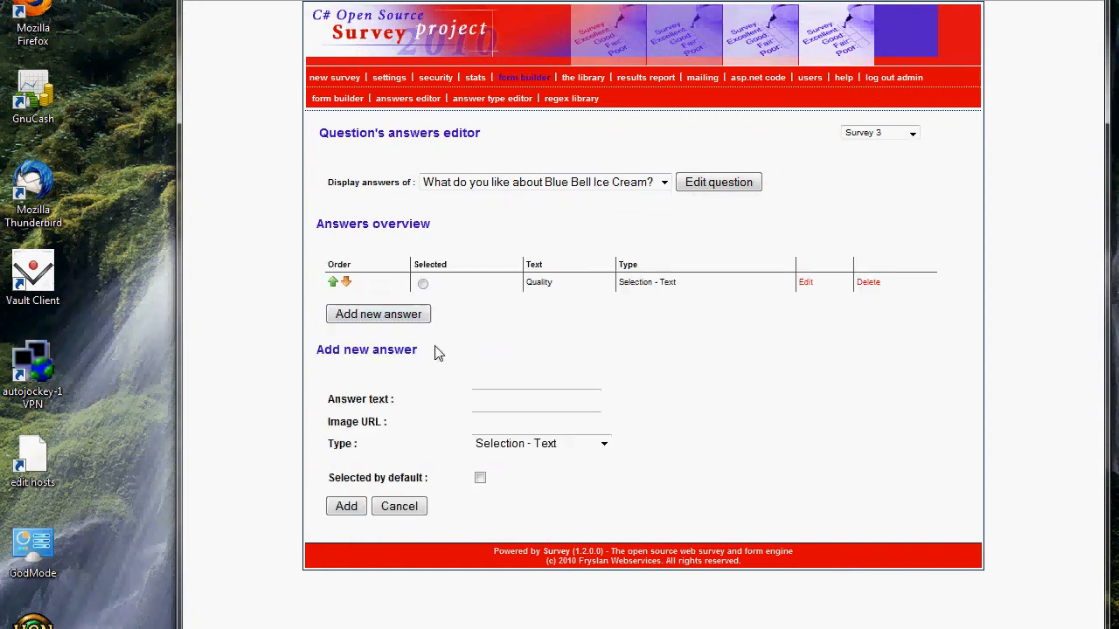
pyautogui.click(524, 401)
pyautogui.write('Avai')
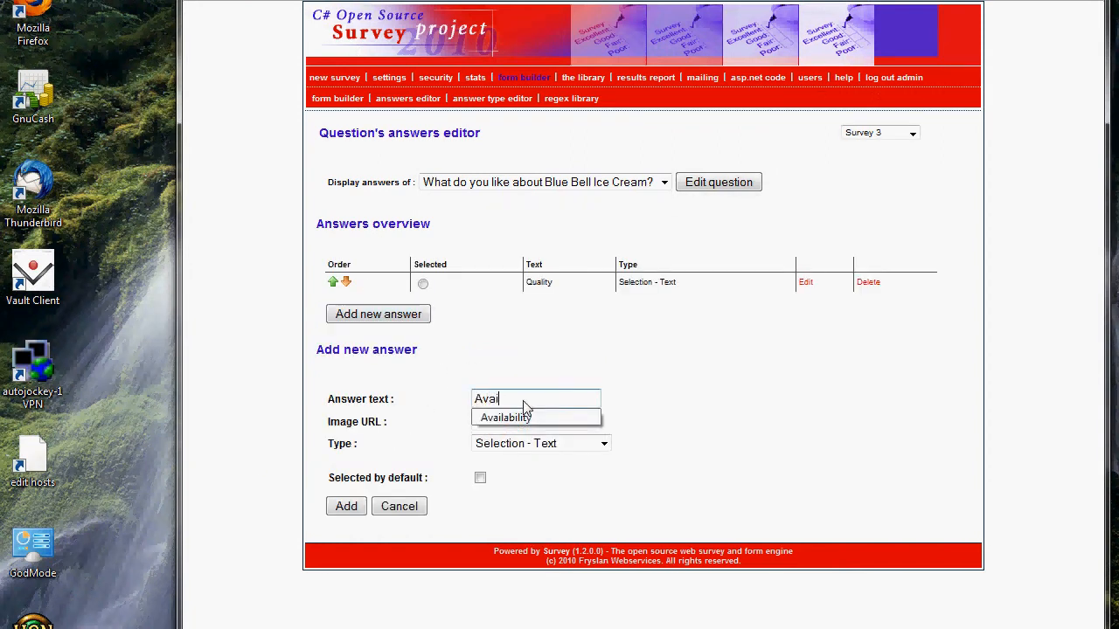
pyautogui.click(525, 416)
pyautogui.click(345, 458)
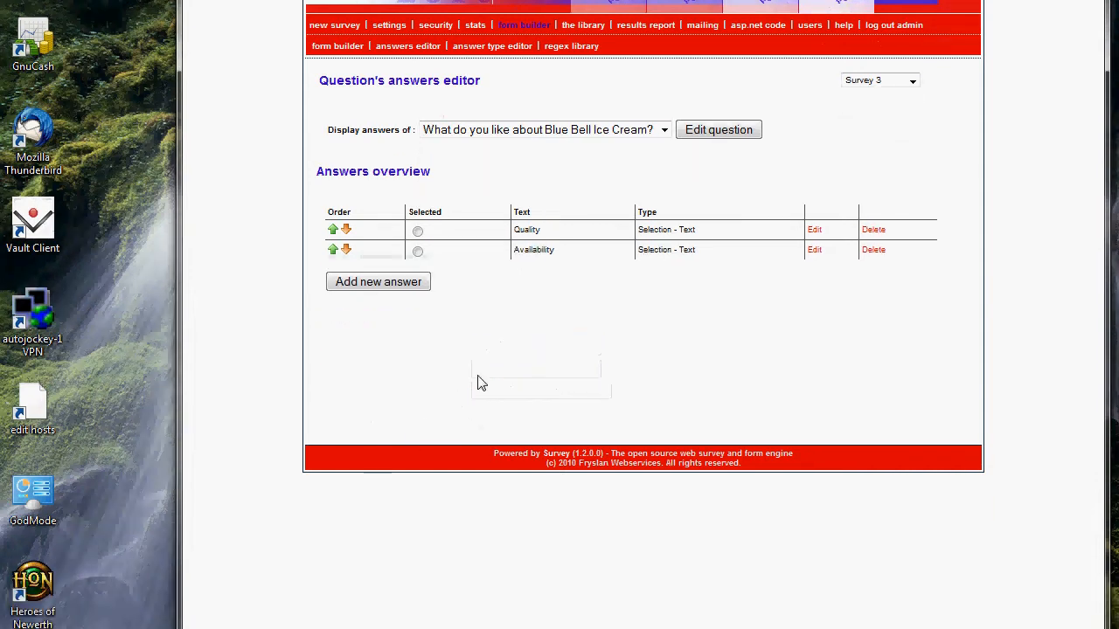
# Add a third Selection - Text answer, "Flavors", to the ice cream question.
pyautogui.click(417, 283)
pyautogui.click(561, 368)
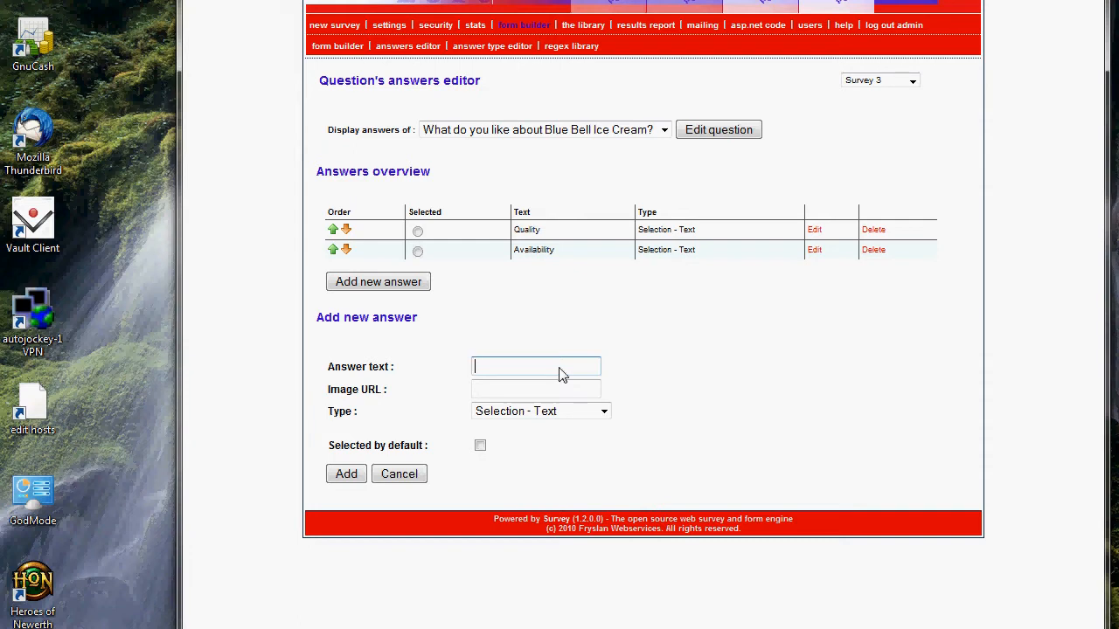
pyautogui.write('Flavors')
pyautogui.click(547, 473)
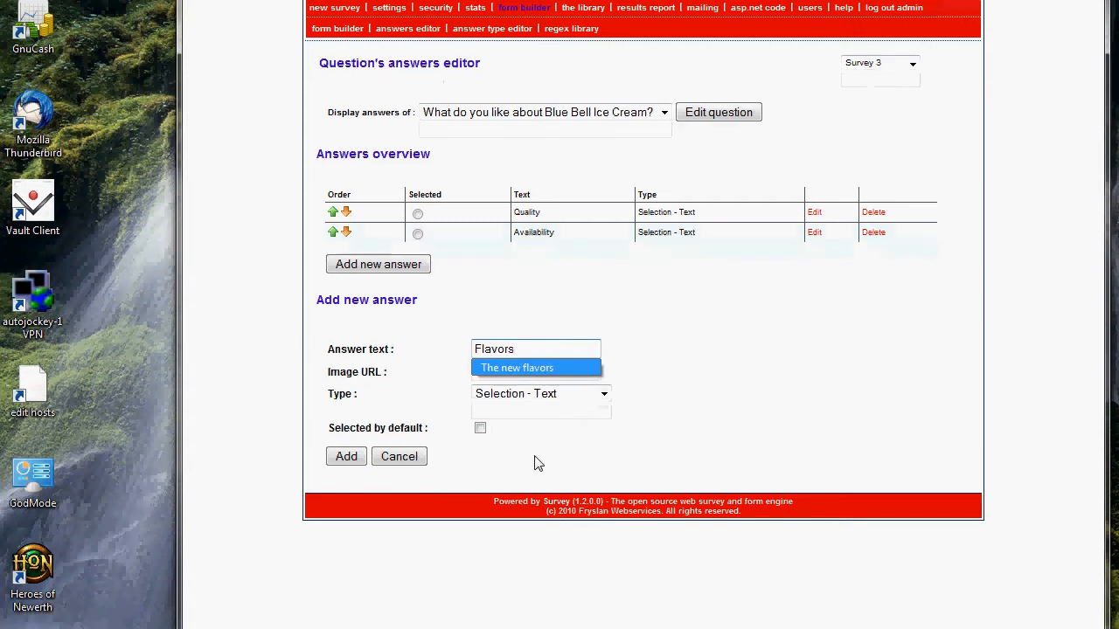
pyautogui.click(354, 458)
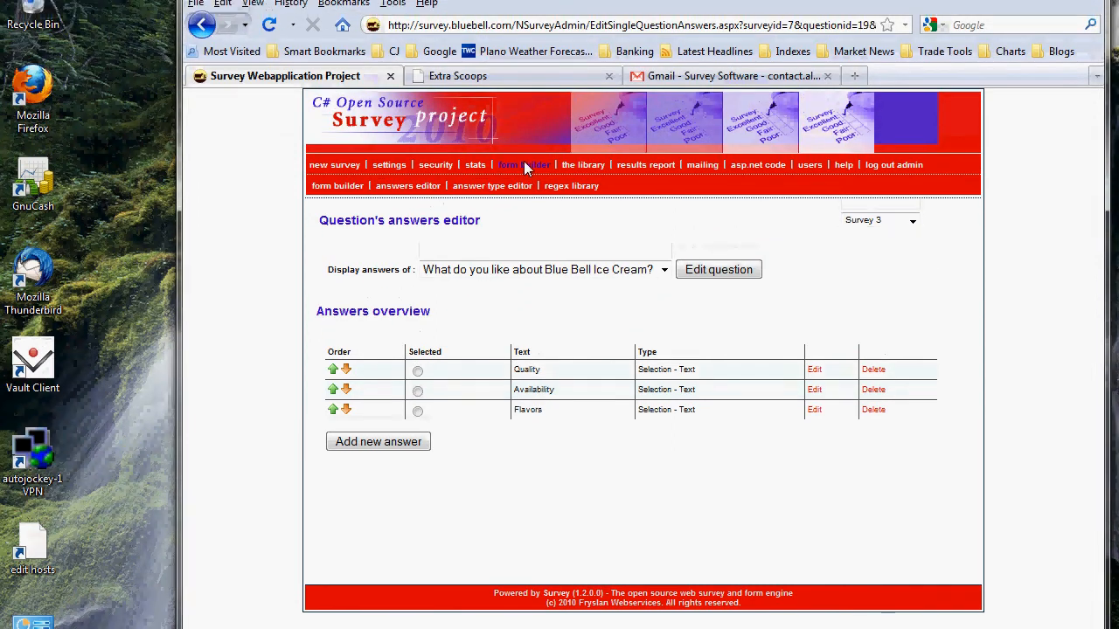
# Insert a single question on Page 1 of the survey form with the text "Tell us what you think about the new website.".
pyautogui.click(524, 165)
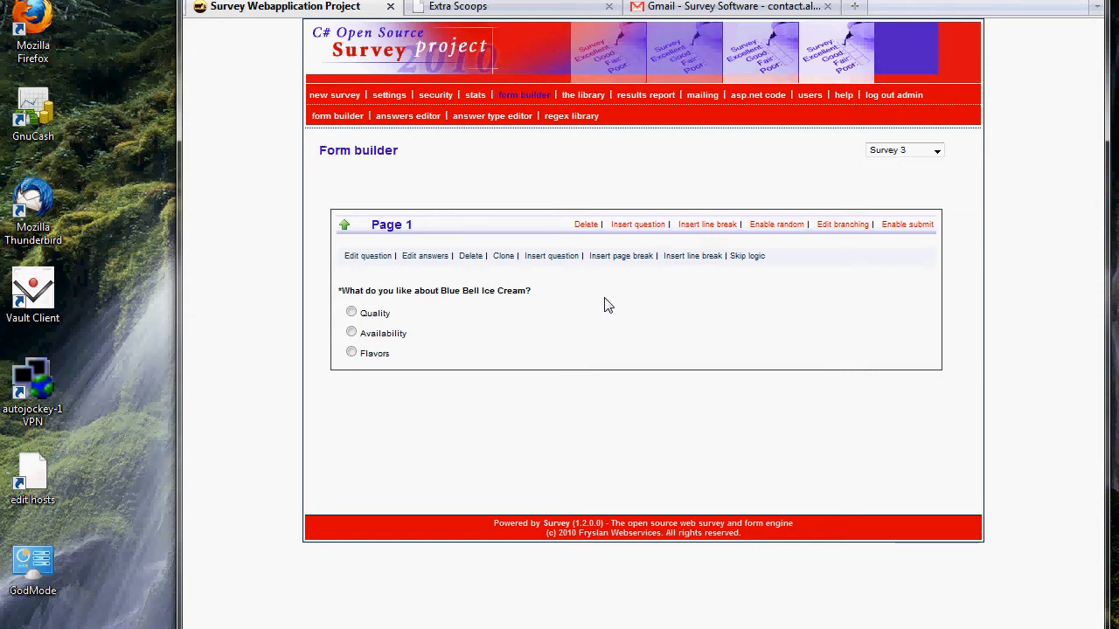
pyautogui.click(639, 225)
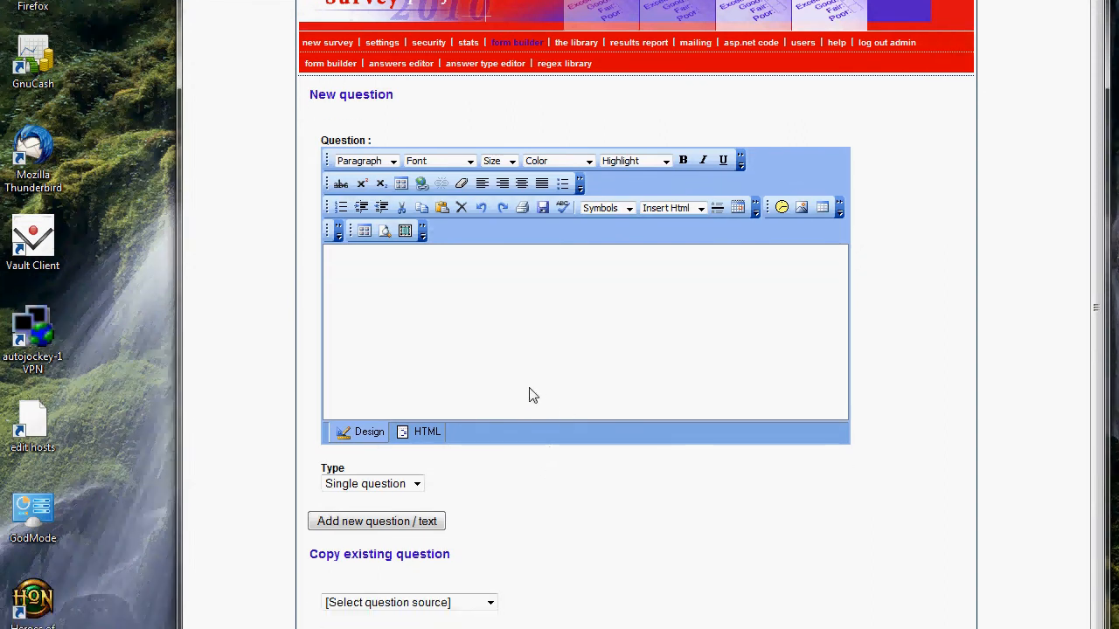
pyautogui.click(540, 342)
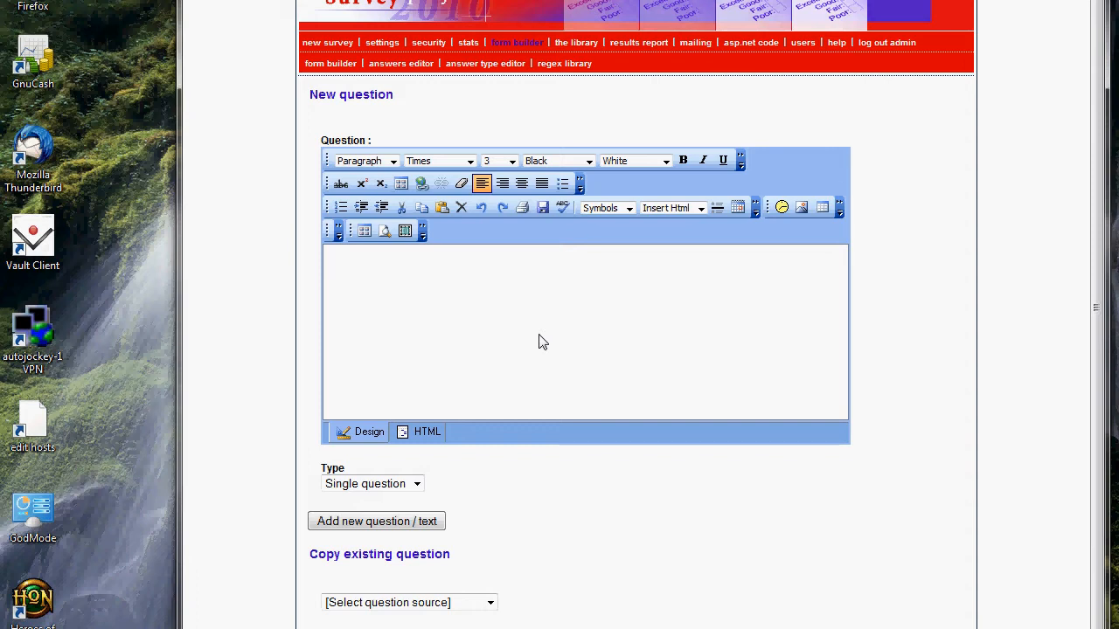
pyautogui.write('TRe')
pyautogui.press('BackSpace')
pyautogui.press('BackSpace')
pyautogui.write('ell us what you think about the new website.')
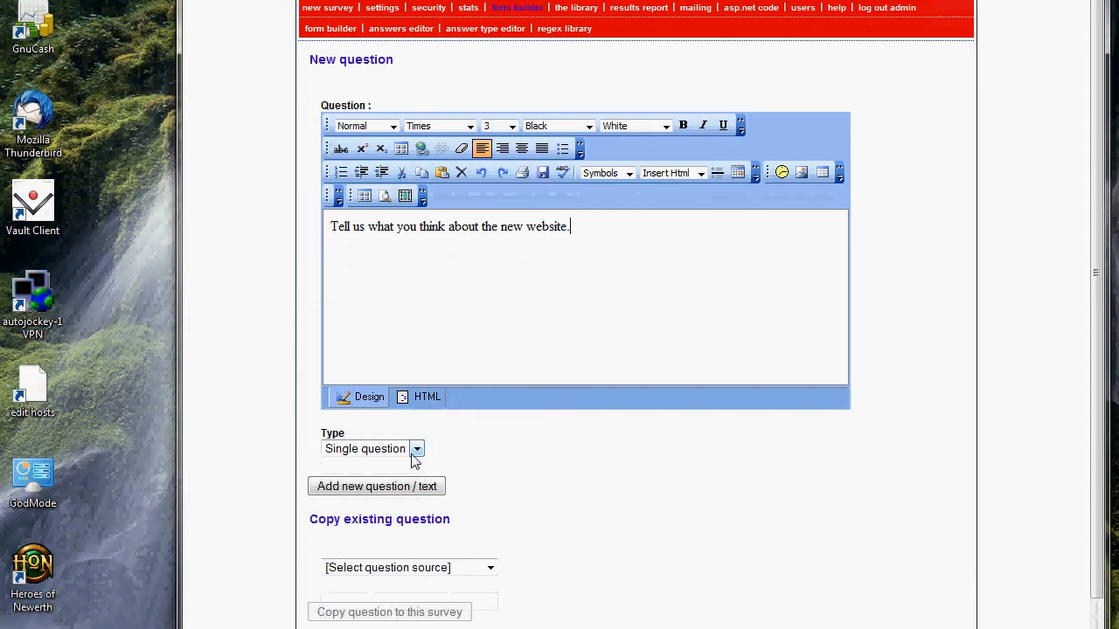
pyautogui.click(417, 484)
pyautogui.click(414, 494)
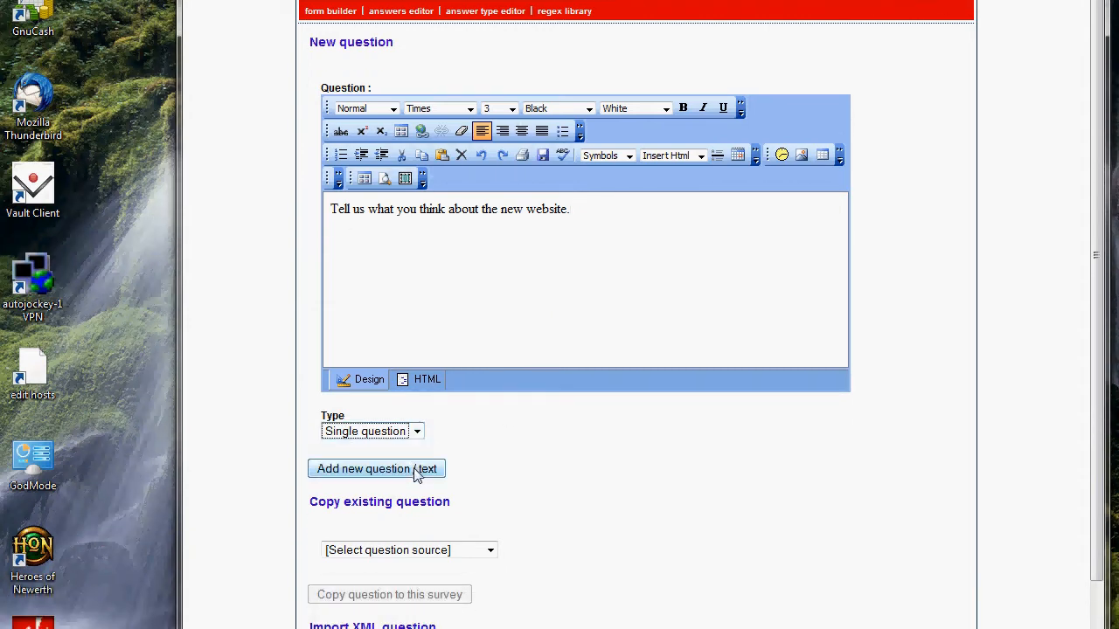
pyautogui.click(416, 470)
# Set the new website opinion question's selection mode to Radiobutton (single) and update the question options.
pyautogui.scroll(-3, 629, 469)
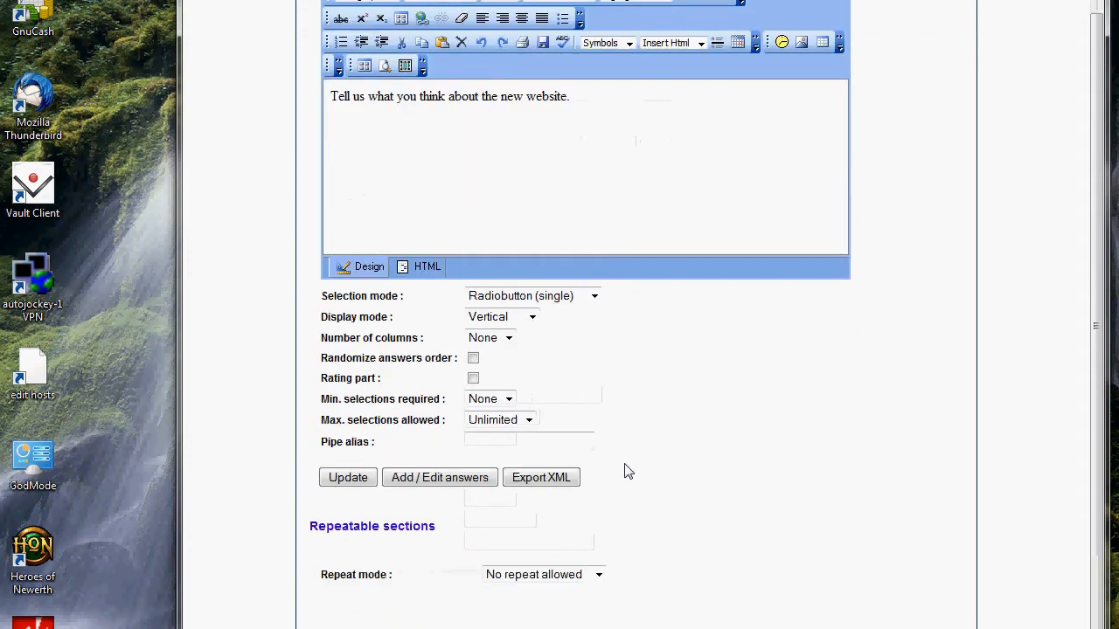
pyautogui.click(593, 296)
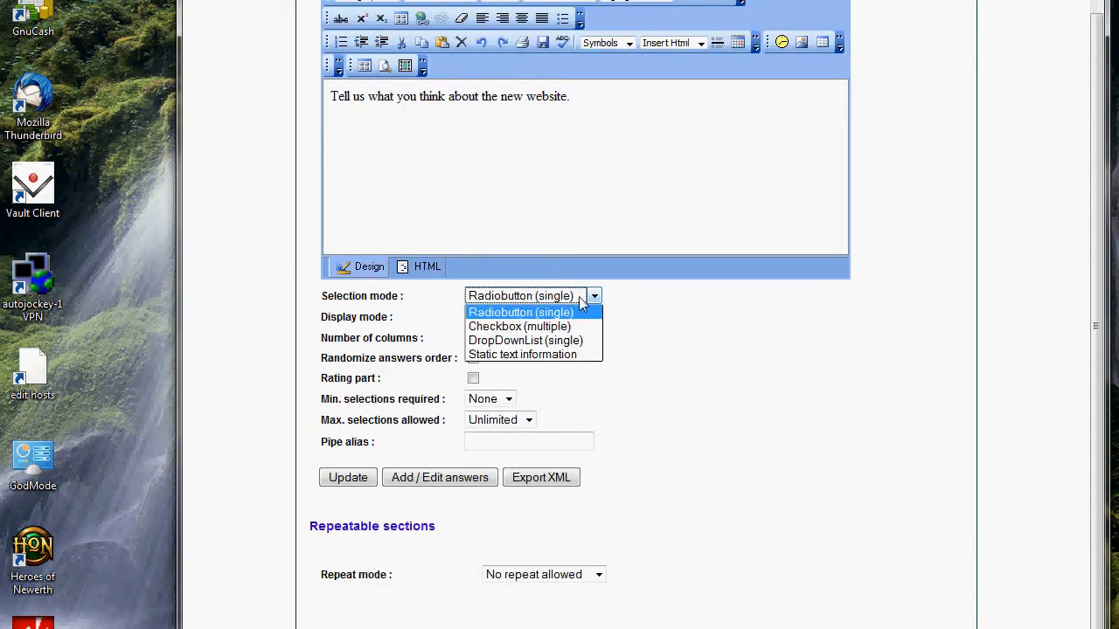
pyautogui.click(577, 341)
pyautogui.click(586, 297)
pyautogui.click(568, 314)
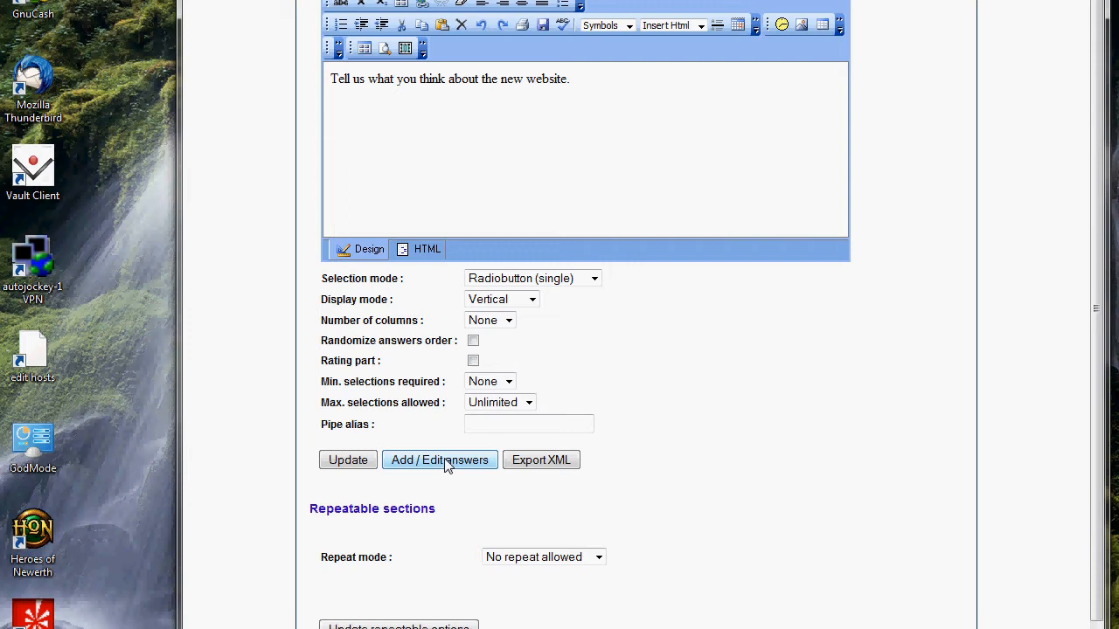
pyautogui.click(343, 462)
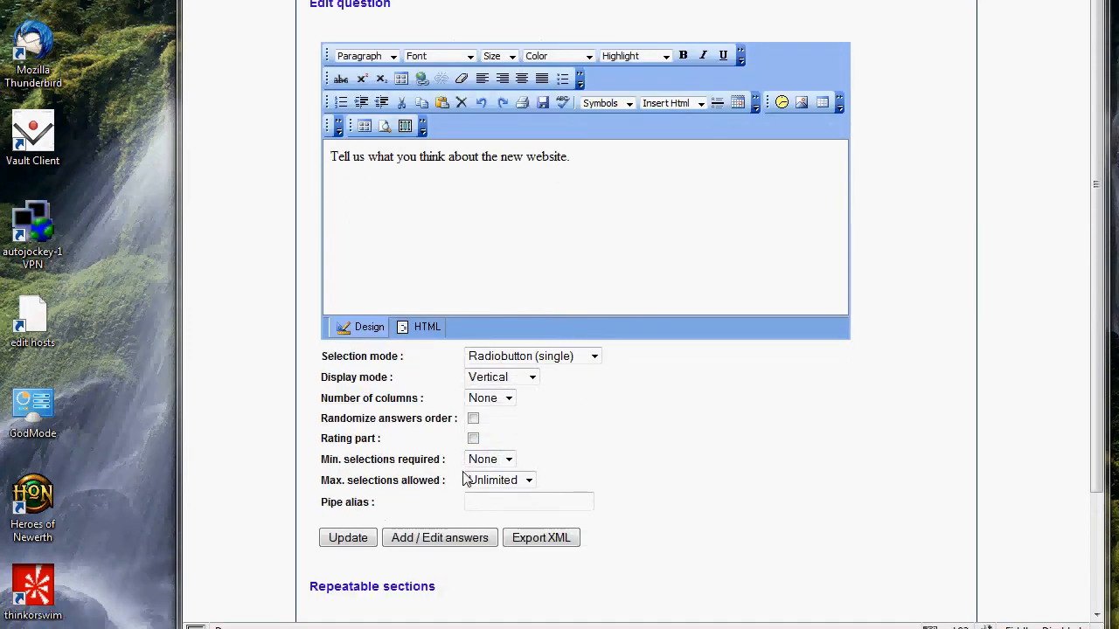
# Open the website opinion question's answers for editing and add a Field - Large answer without answer text.
pyautogui.click(440, 537)
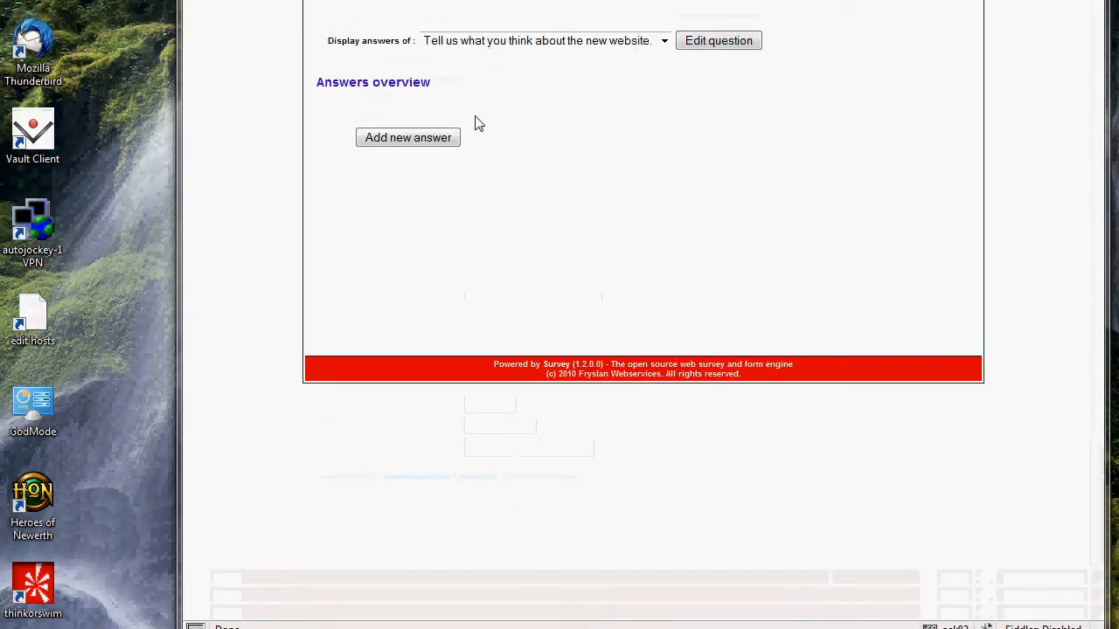
pyautogui.click(418, 140)
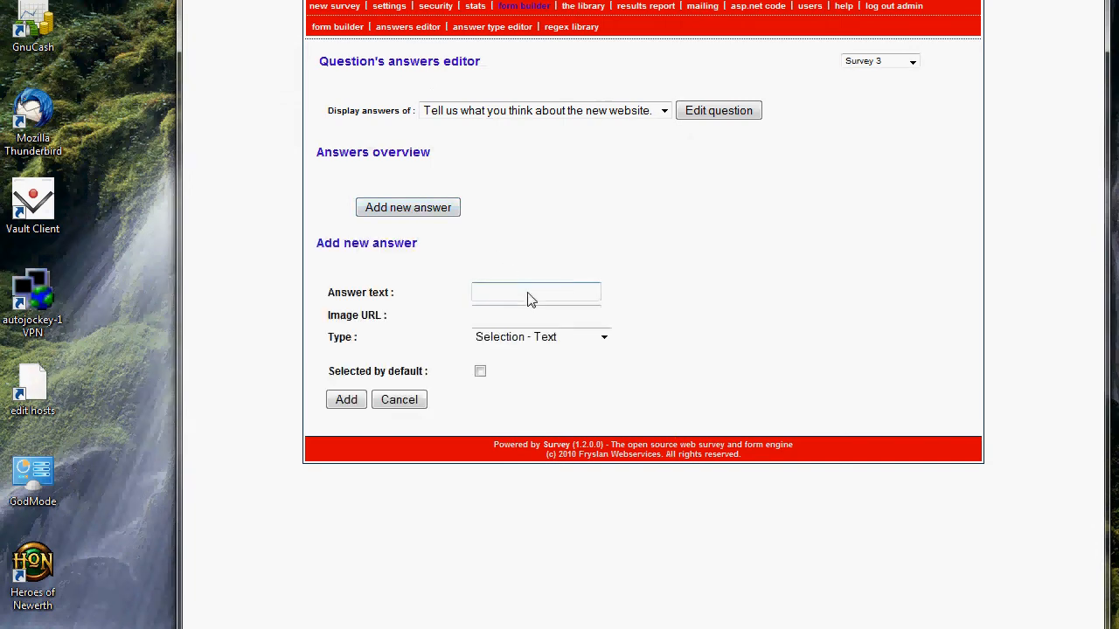
pyautogui.click(513, 338)
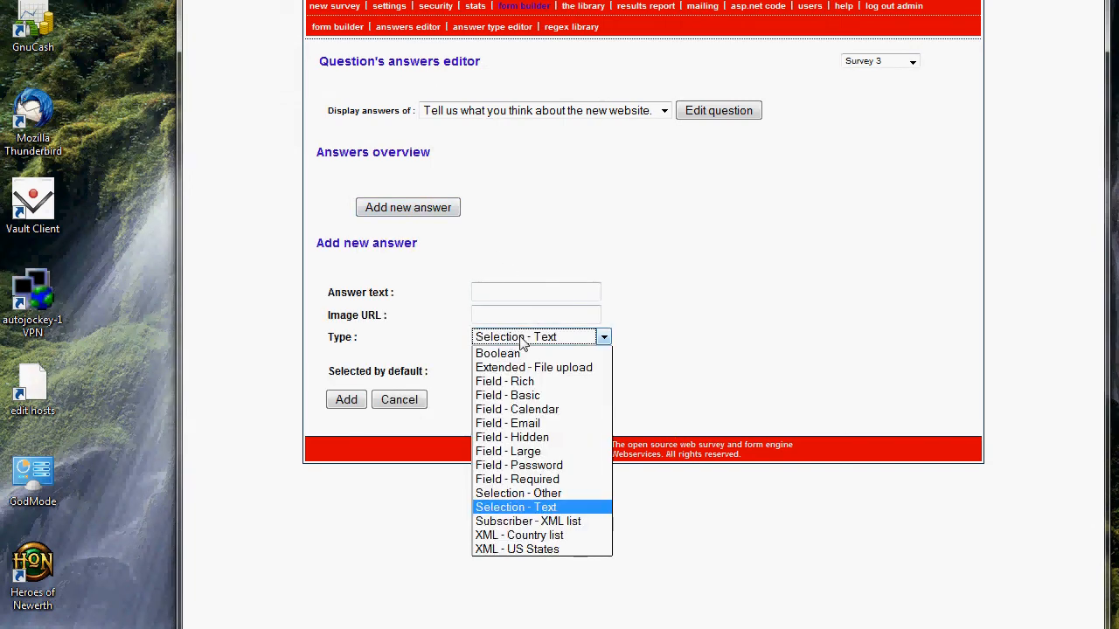
pyautogui.click(527, 451)
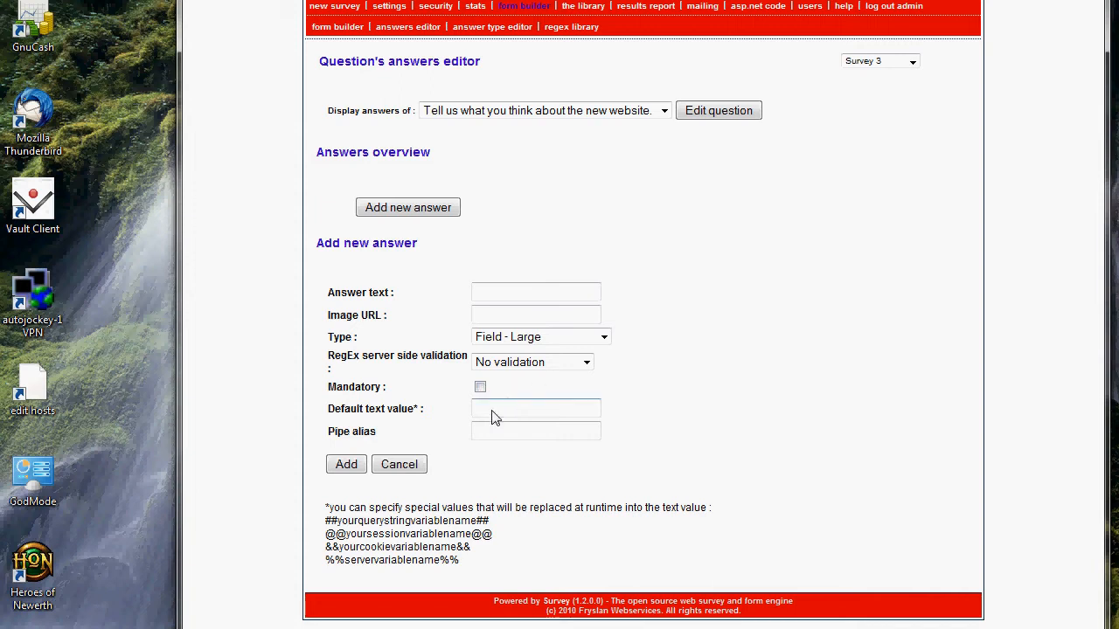
pyautogui.click(346, 465)
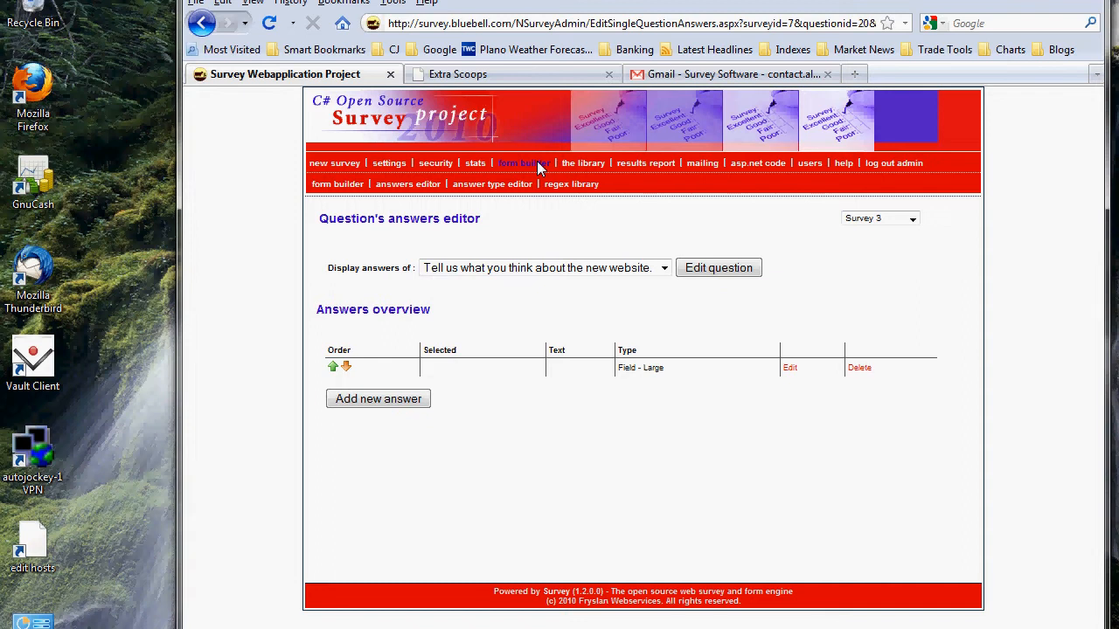
# Insert another single question on Page 1 of the survey form with the text "What do you like about the website?".
pyautogui.click(537, 162)
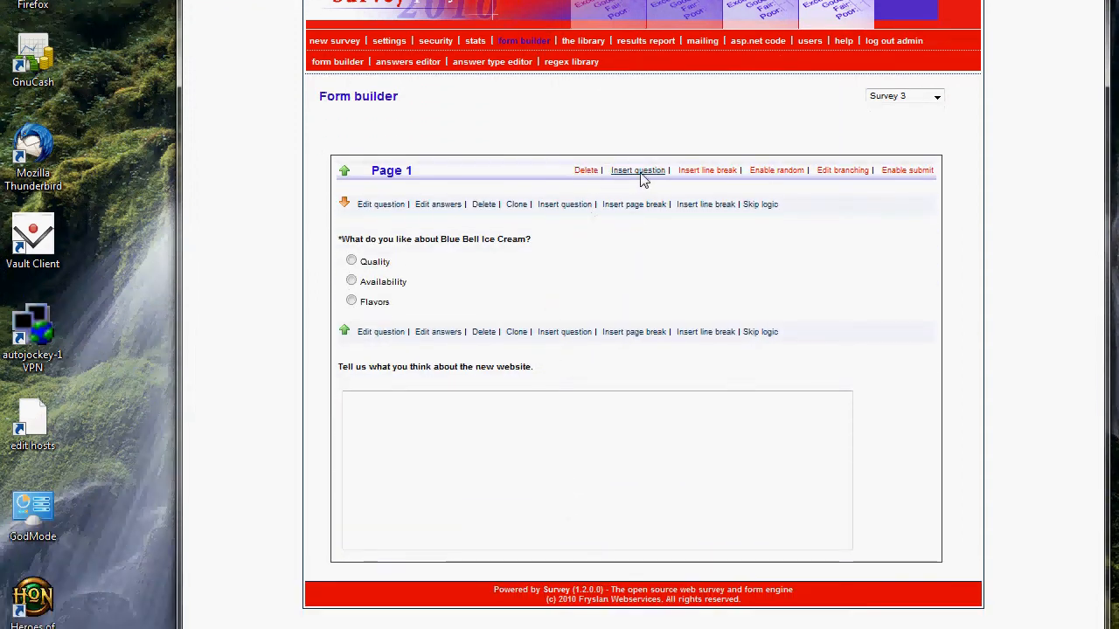
pyautogui.click(639, 172)
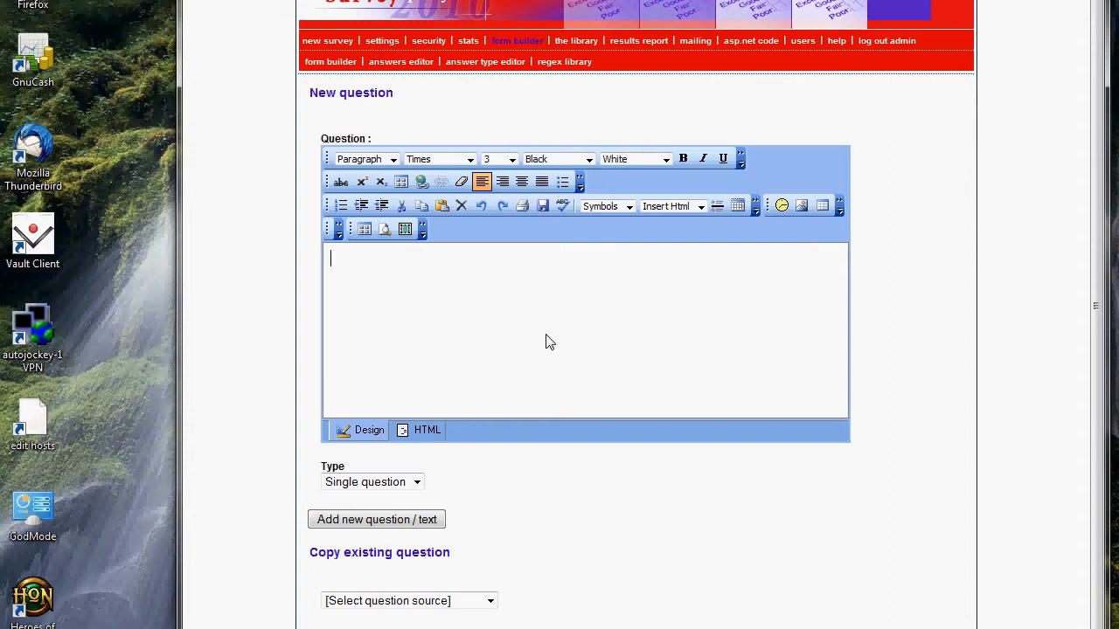
pyautogui.write('What do you like')
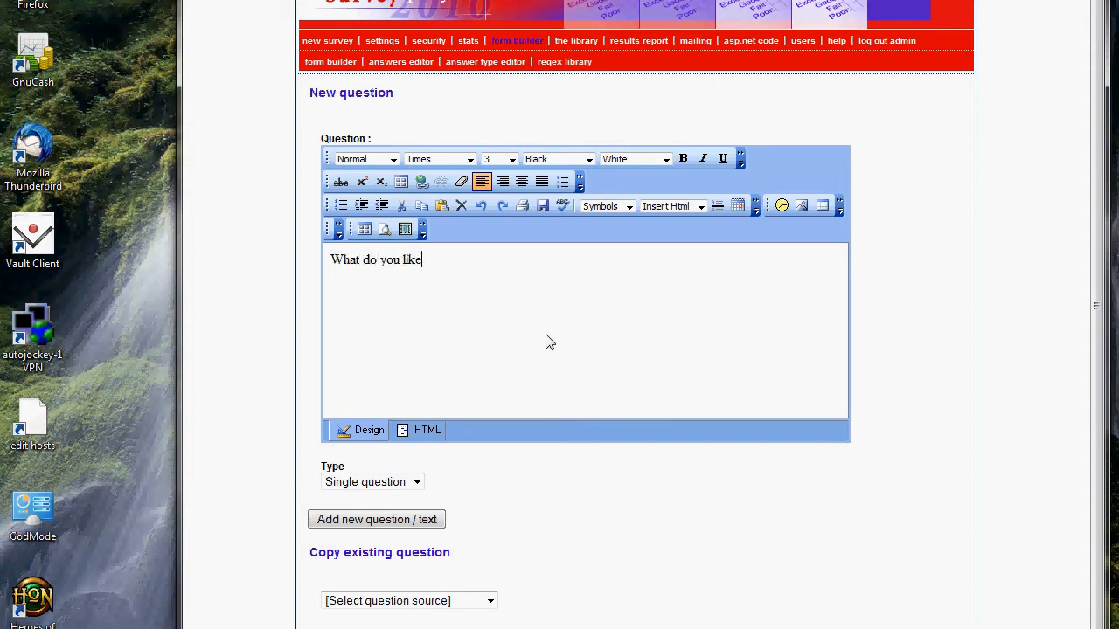
pyautogui.write(' about your we')
pyautogui.press('BackSpace')
pyautogui.press('BackSpace')
pyautogui.press('BackSpace')
pyautogui.press('BackSpace')
pyautogui.press('BackSpace')
pyautogui.press('BackSpace')
pyautogui.press('BackSpace')
pyautogui.write('the')
pyautogui.press('BackSpace')
pyautogui.write('he website?')
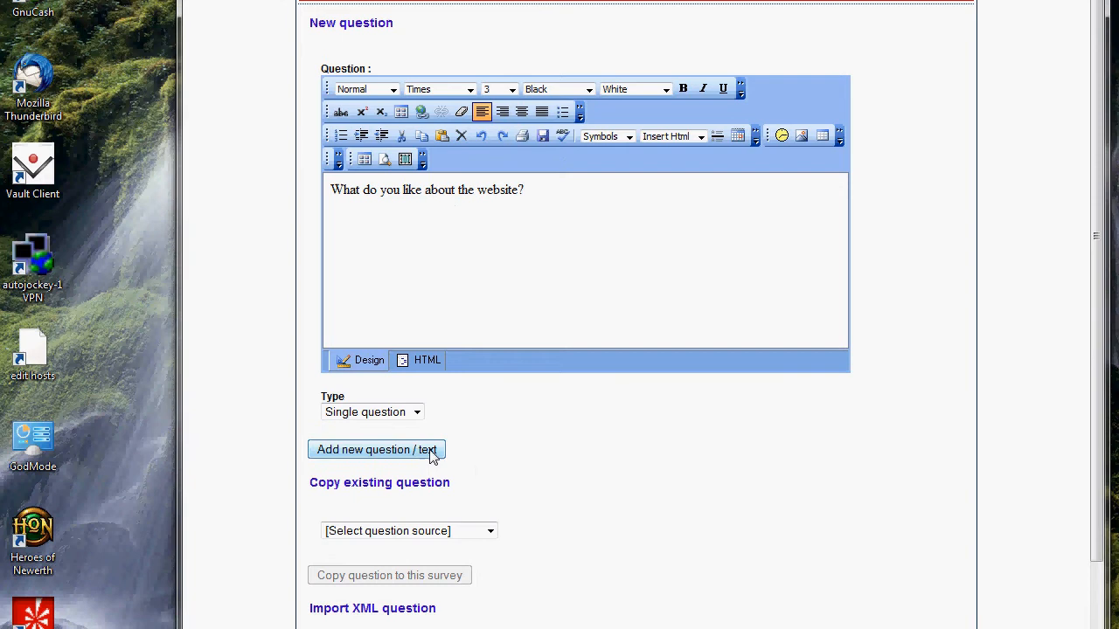
pyautogui.click(429, 519)
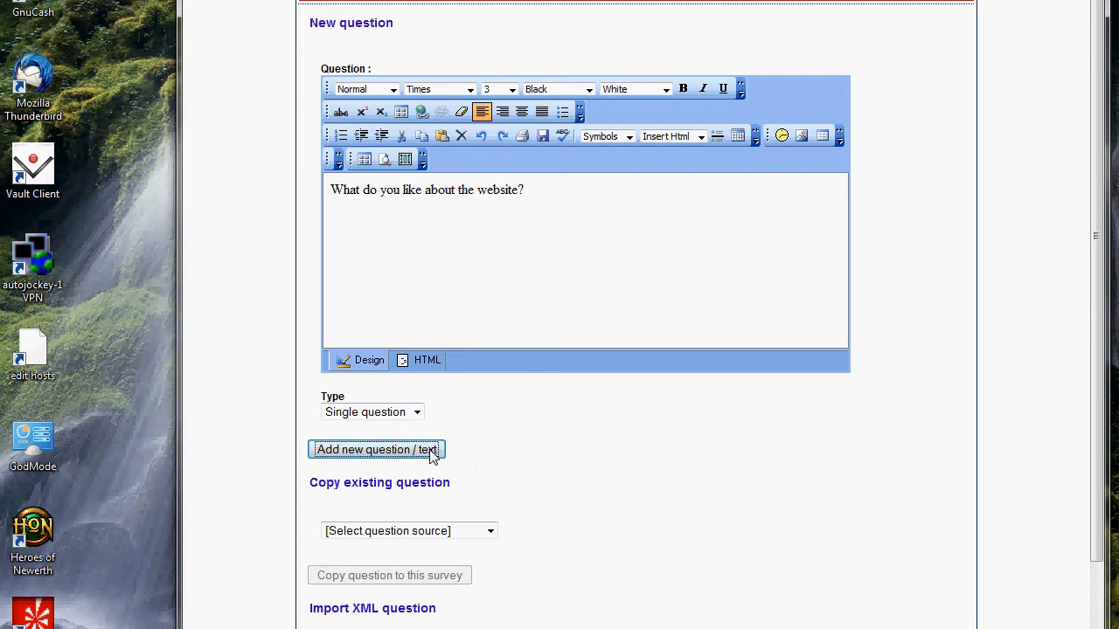
# Set the selection mode of "What do you like about the website?" to Checkbox (multiple) and update the question options.
pyautogui.click(594, 377)
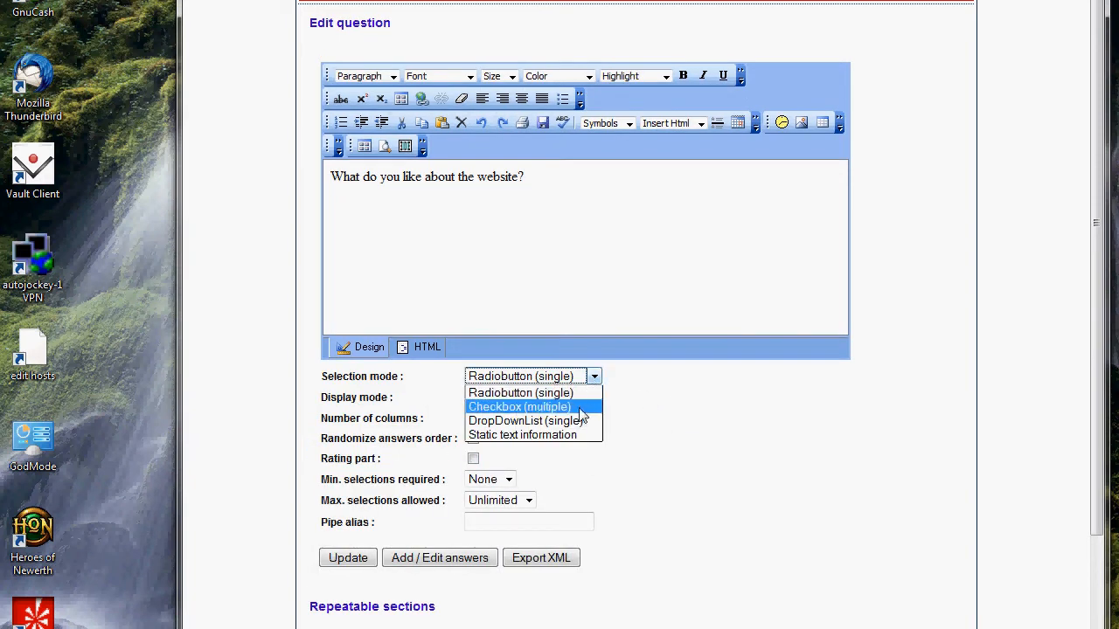
pyautogui.click(542, 407)
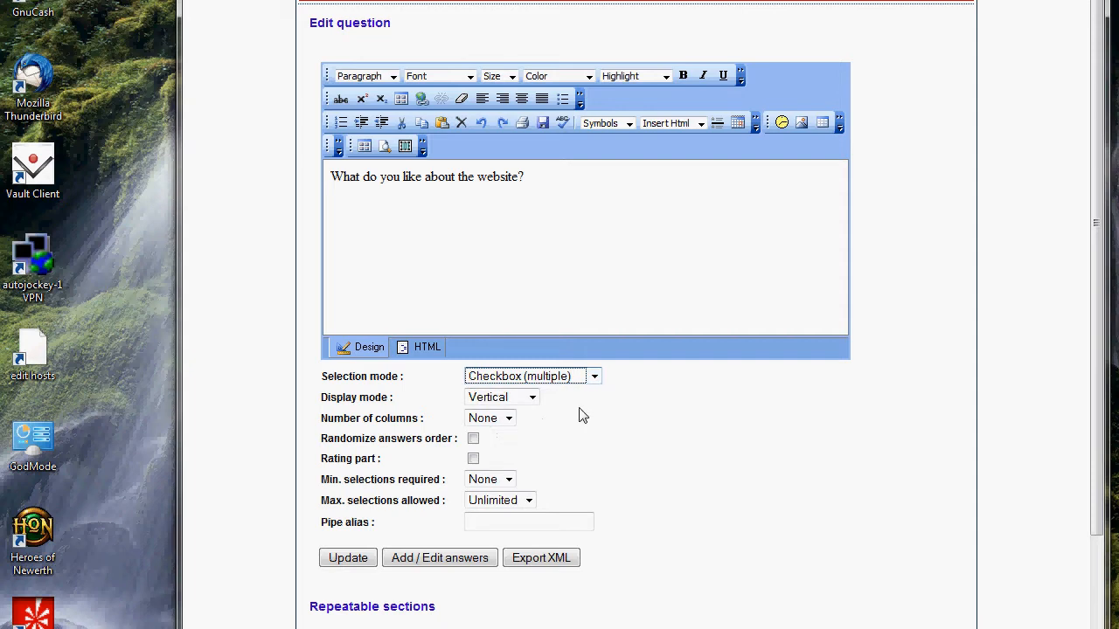
pyautogui.click(612, 410)
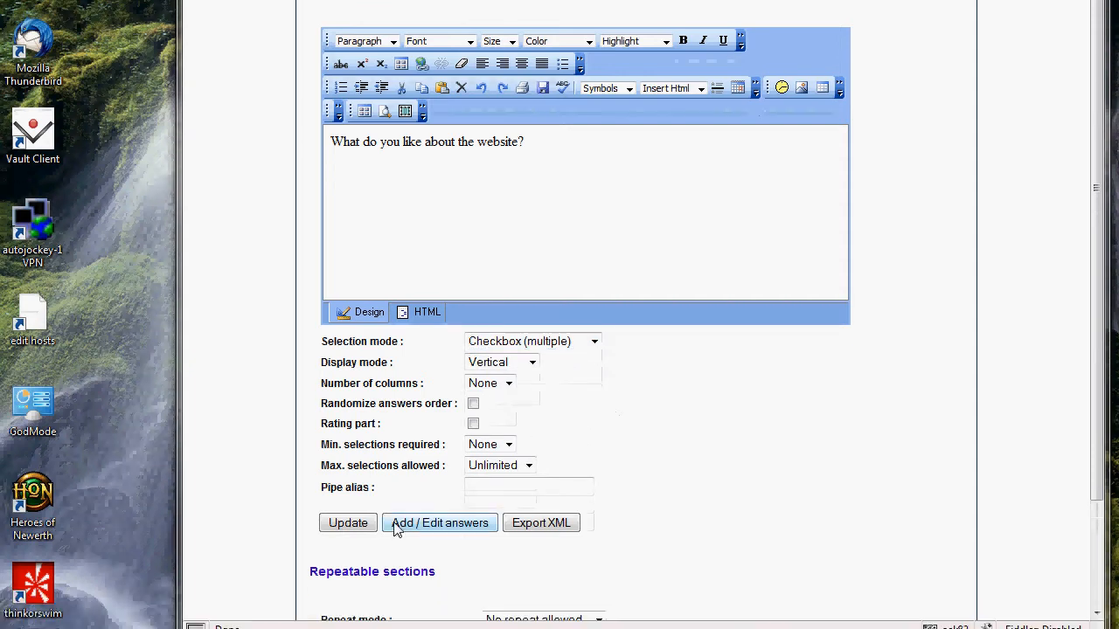
pyautogui.click(369, 561)
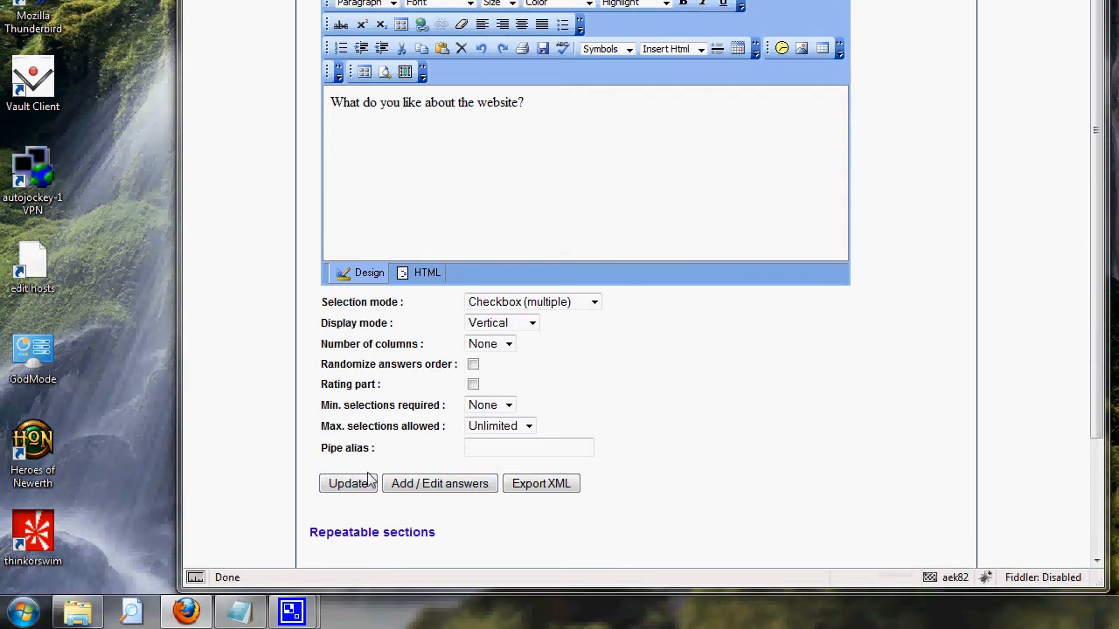
# Open the checkbox question's answers for editing and add the answer "Pictures" with type Selection - Text.
pyautogui.click(460, 494)
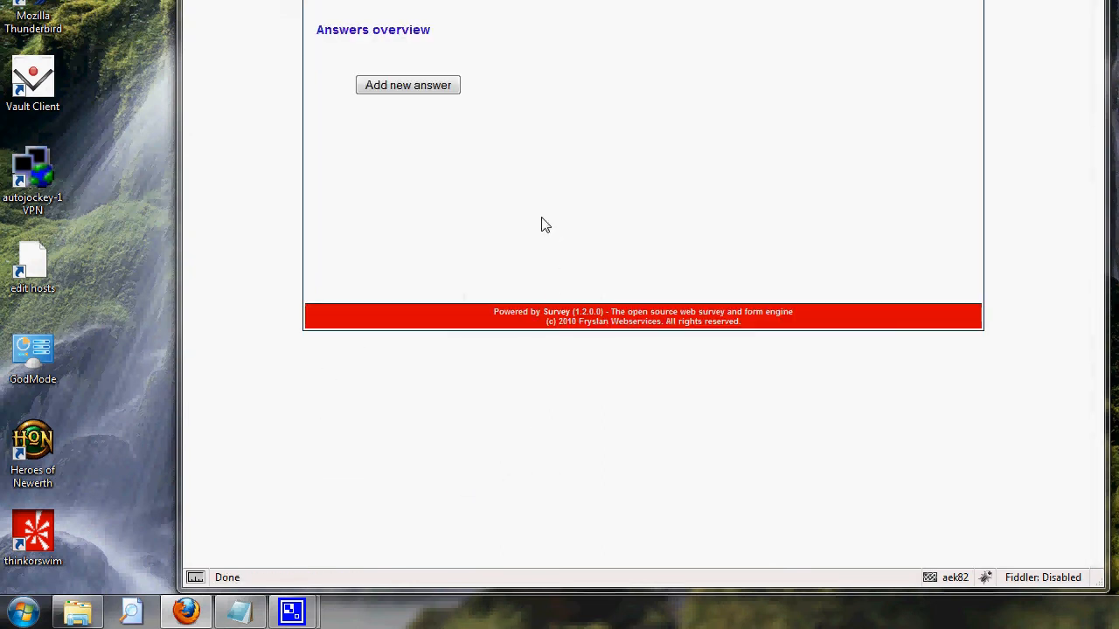
pyautogui.click(451, 229)
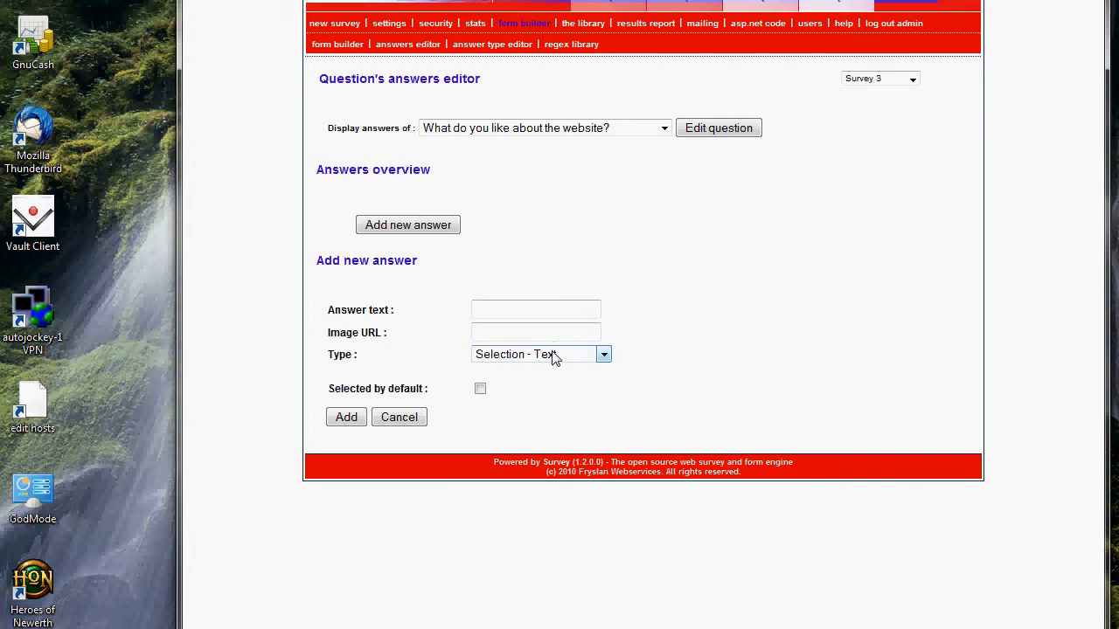
pyautogui.click(572, 316)
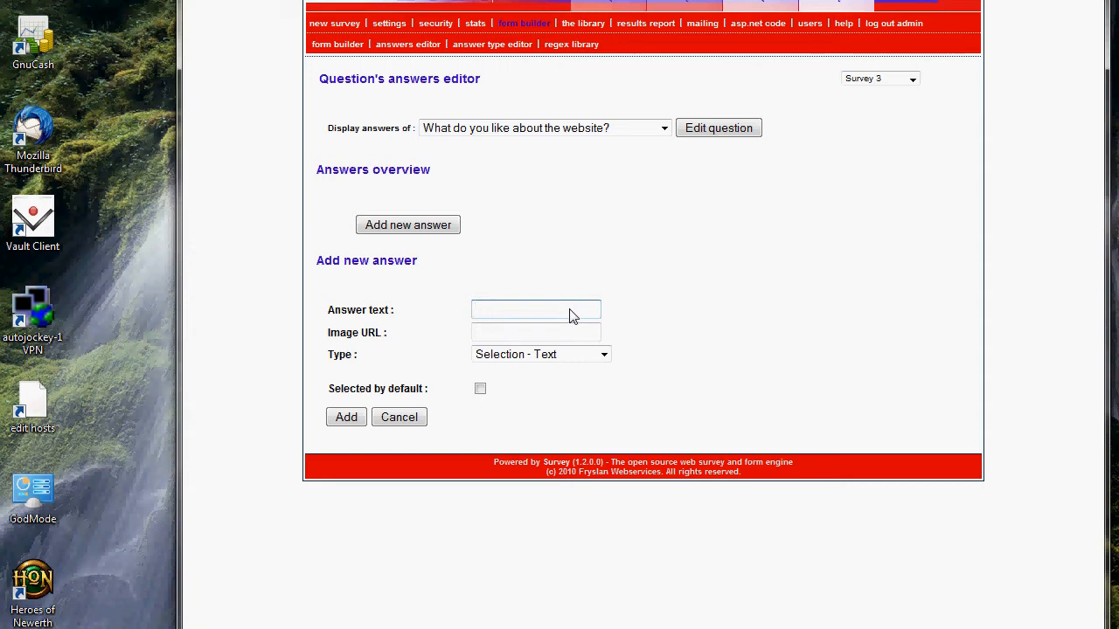
pyautogui.write('The Picut')
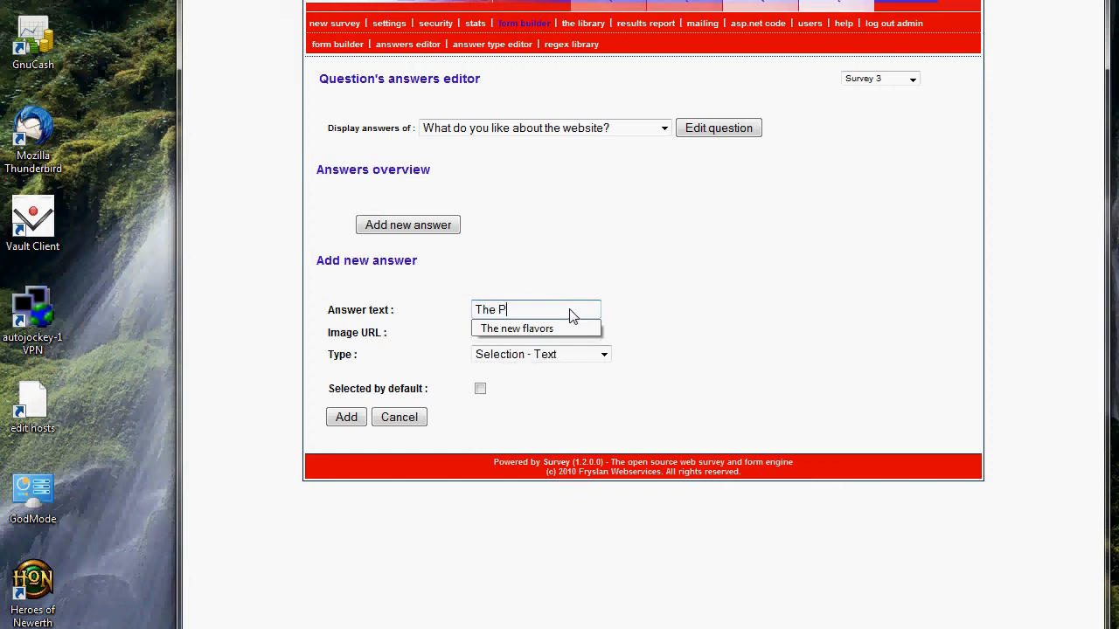
pyautogui.press('BackSpace')
pyautogui.press('BackSpace')
pyautogui.press('BackSpace')
pyautogui.press('BackSpace')
pyautogui.press('BackSpace')
pyautogui.press('BackSpace')
pyautogui.press('BackSpace')
pyautogui.press('BackSpace')
pyautogui.write('Pictures')
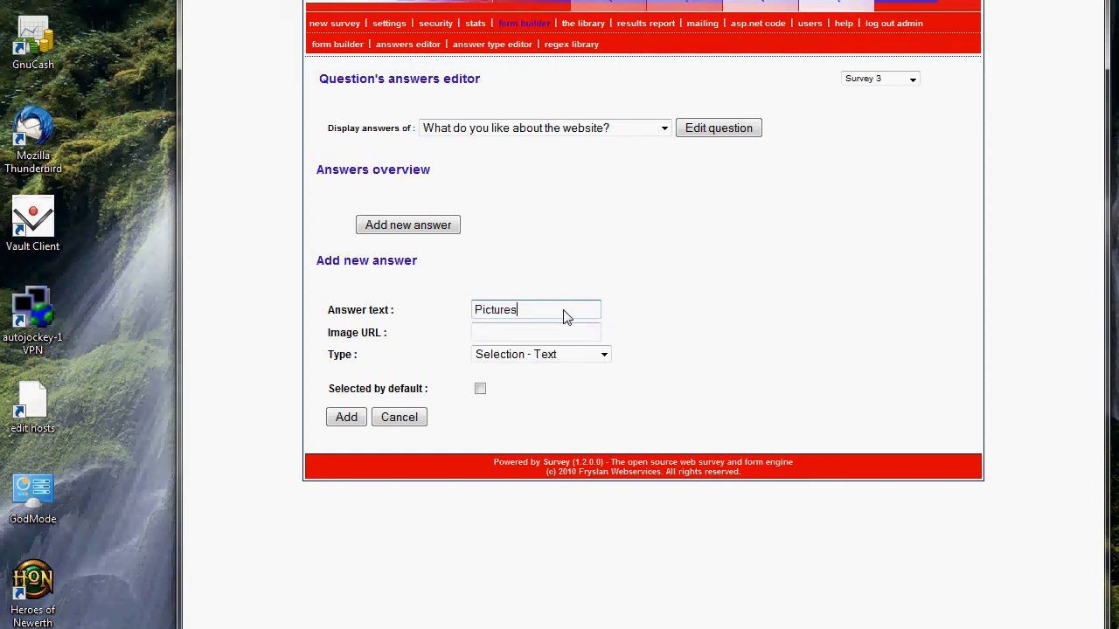
pyautogui.click(352, 423)
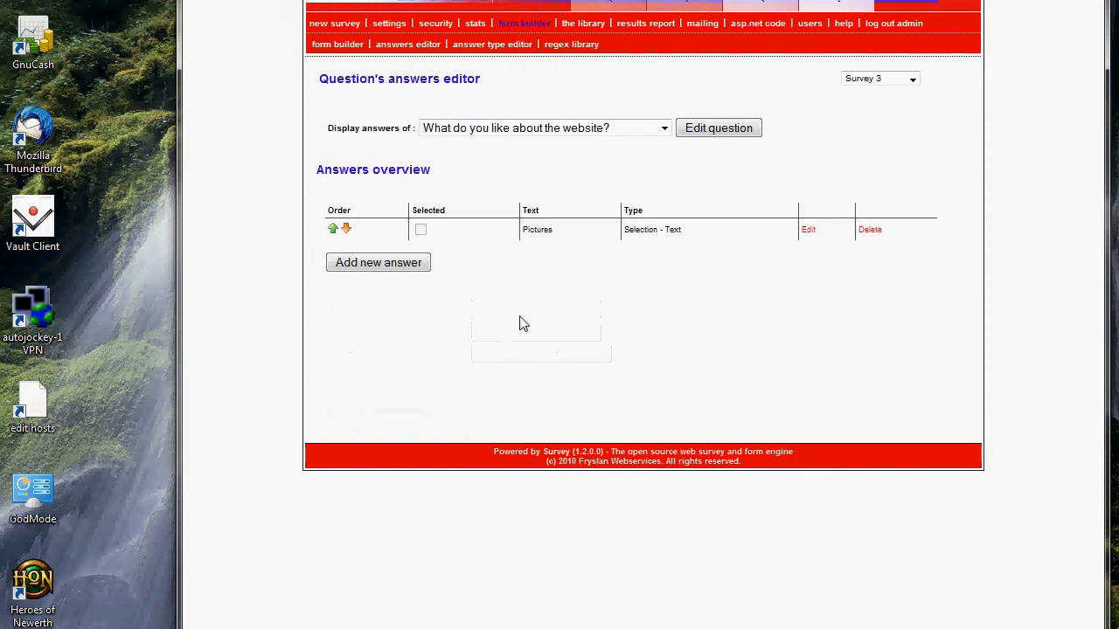
# Add a second Selection - Text answer, "Videos", to the question about what people like on the website.
pyautogui.click(389, 267)
pyautogui.click(524, 352)
pyautogui.write('Videos')
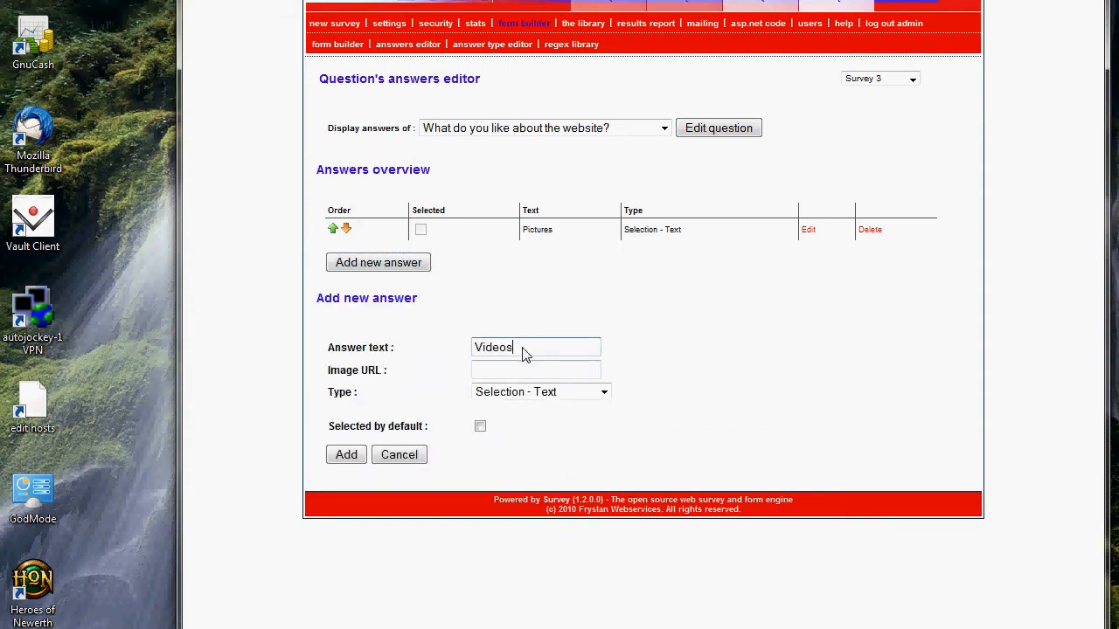
pyautogui.click(354, 456)
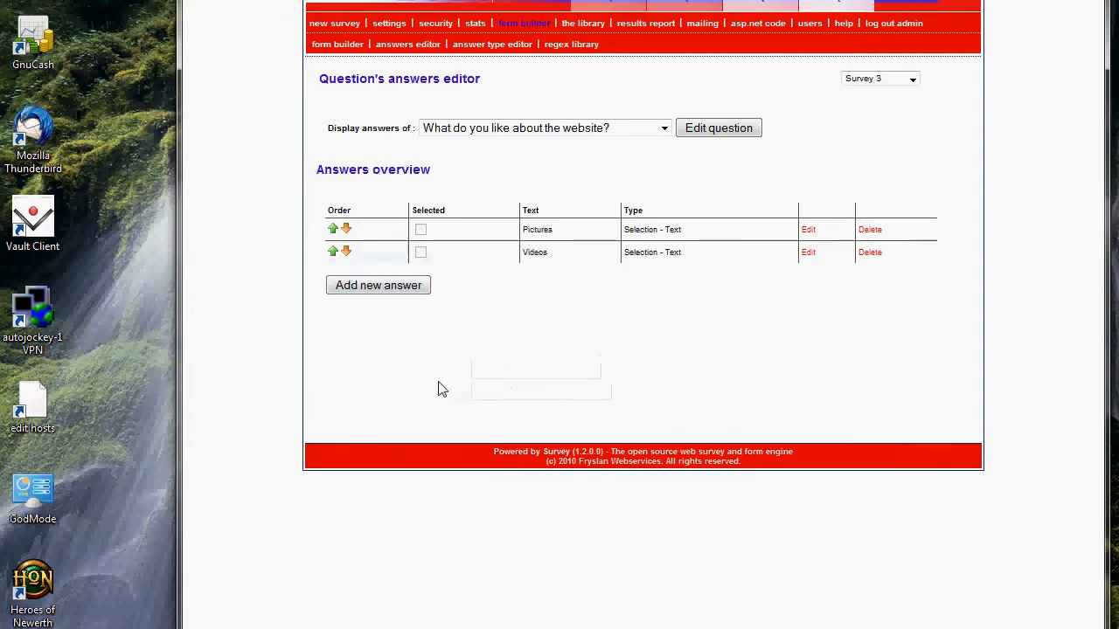
# Add a third Selection - Text answer, "Home Page", to the question about what people like on the website.
pyautogui.click(393, 286)
pyautogui.click(542, 373)
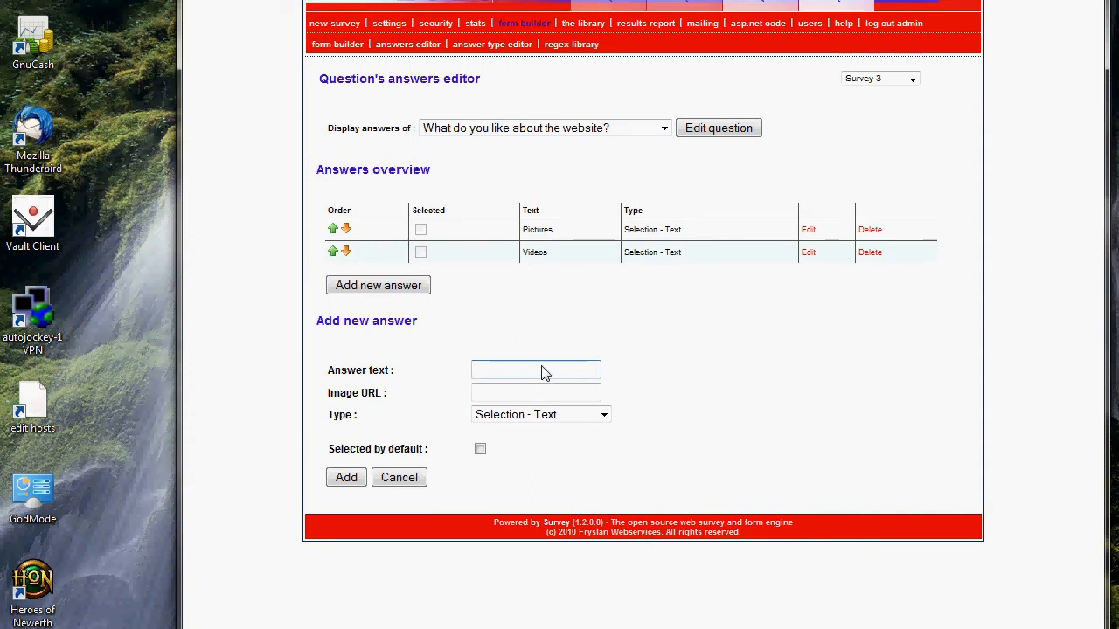
pyautogui.write('Nav')
pyautogui.press('BackSpace')
pyautogui.press('BackSpace')
pyautogui.press('BackSpace')
pyautogui.write('Home Page')
pyautogui.click(362, 476)
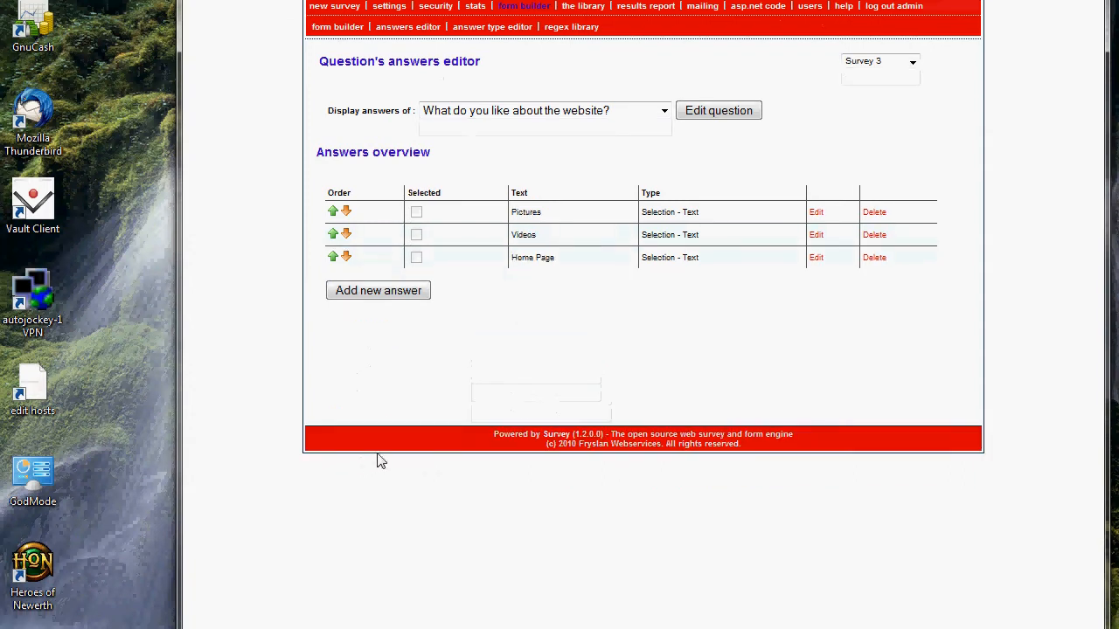
# Move the "Home Page" answer above "Videos" and return to the survey's form builder.
pyautogui.click(333, 258)
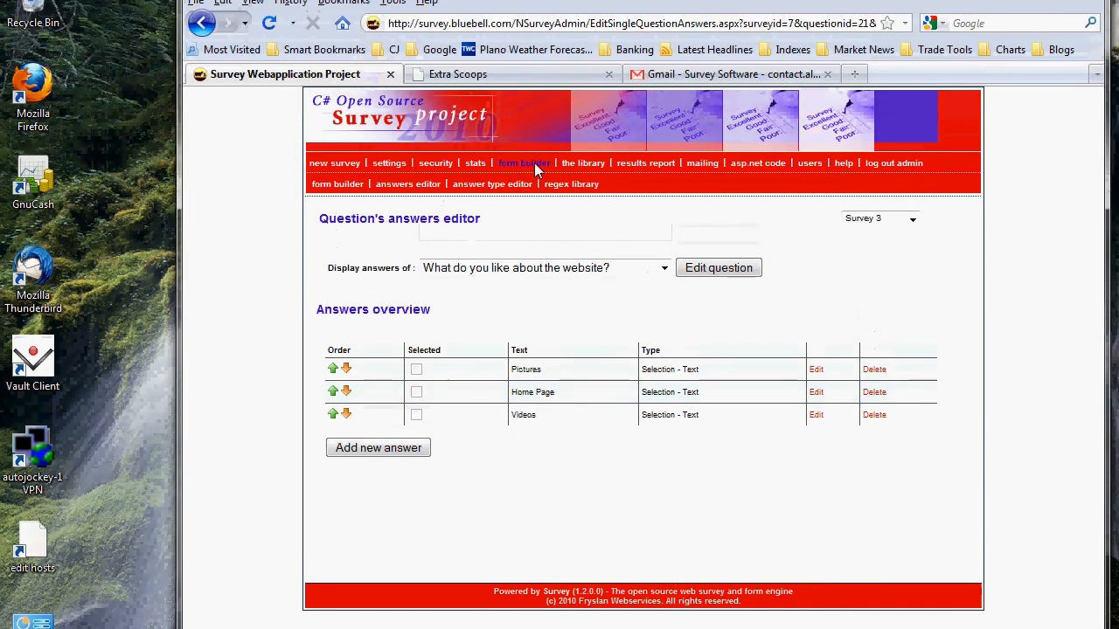
pyautogui.click(534, 163)
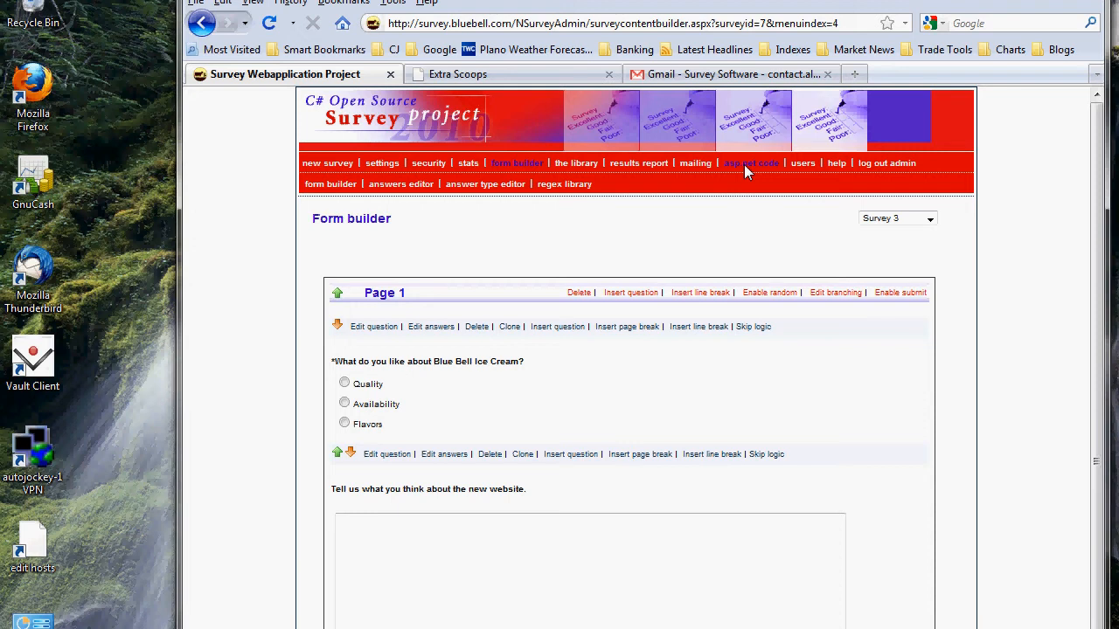
# Open Survey 3's public page through the quick link given with its ASP.NET code.
pyautogui.click(744, 164)
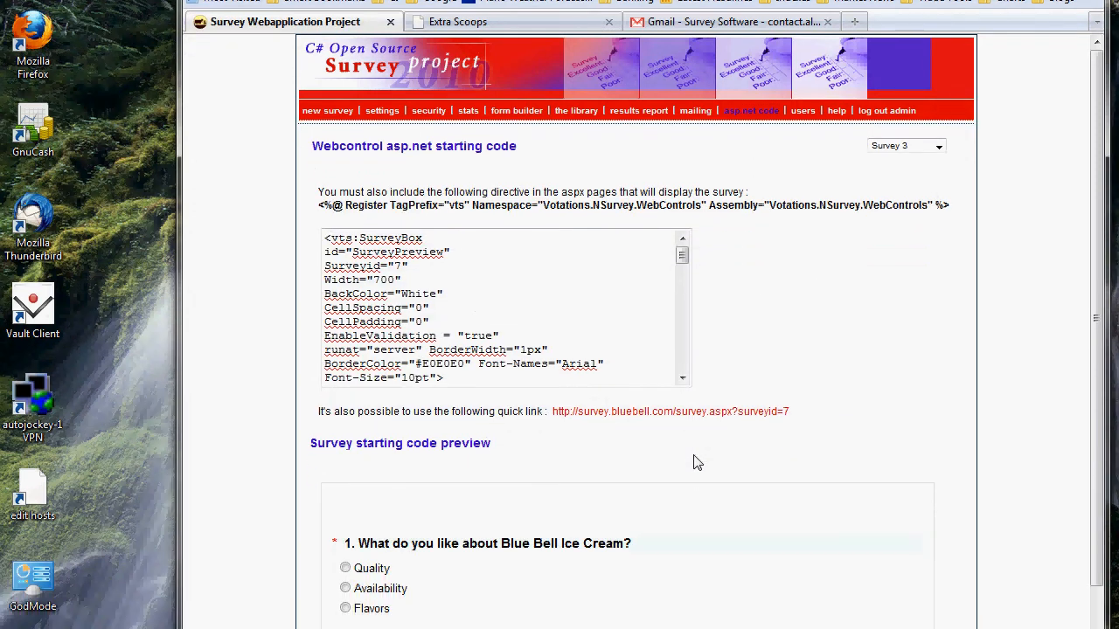
pyautogui.click(713, 415)
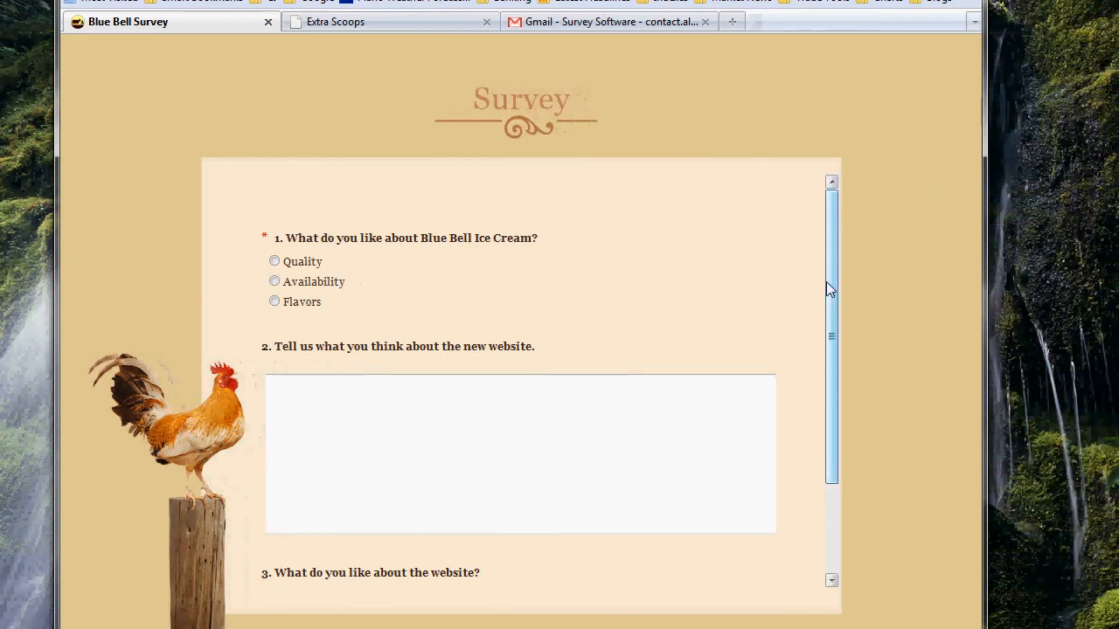
pyautogui.moveTo(826, 282); pyautogui.dragTo(861, 147)
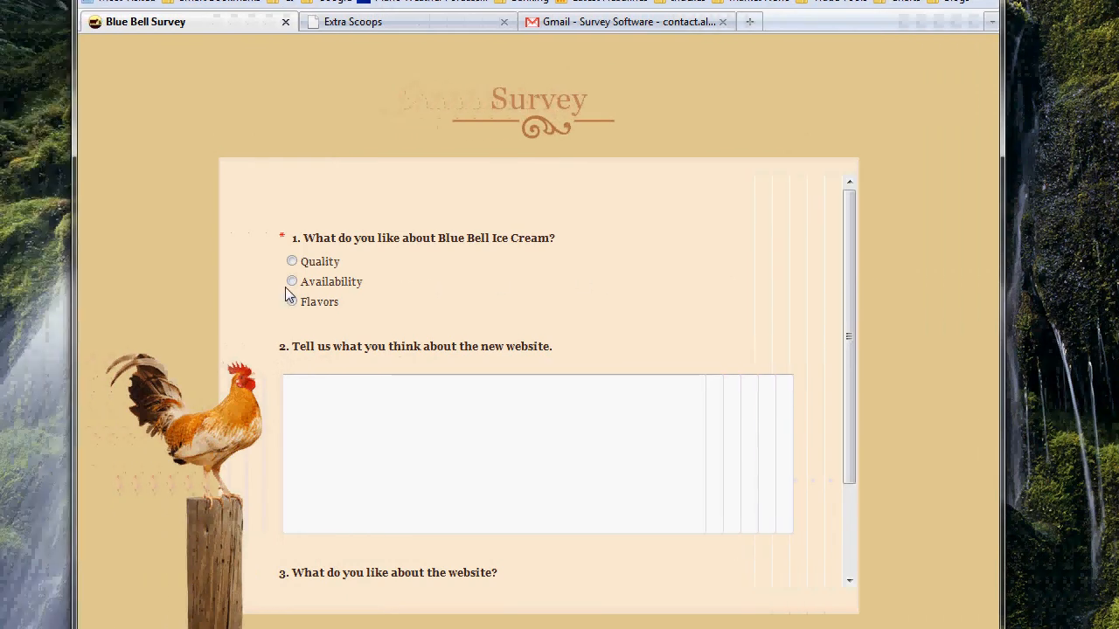
# Answer the ice cream question with Availability and enter "This thing." as the opinion on the new website.
pyautogui.click(187, 281)
pyautogui.click(304, 421)
pyautogui.write('This thingl.')
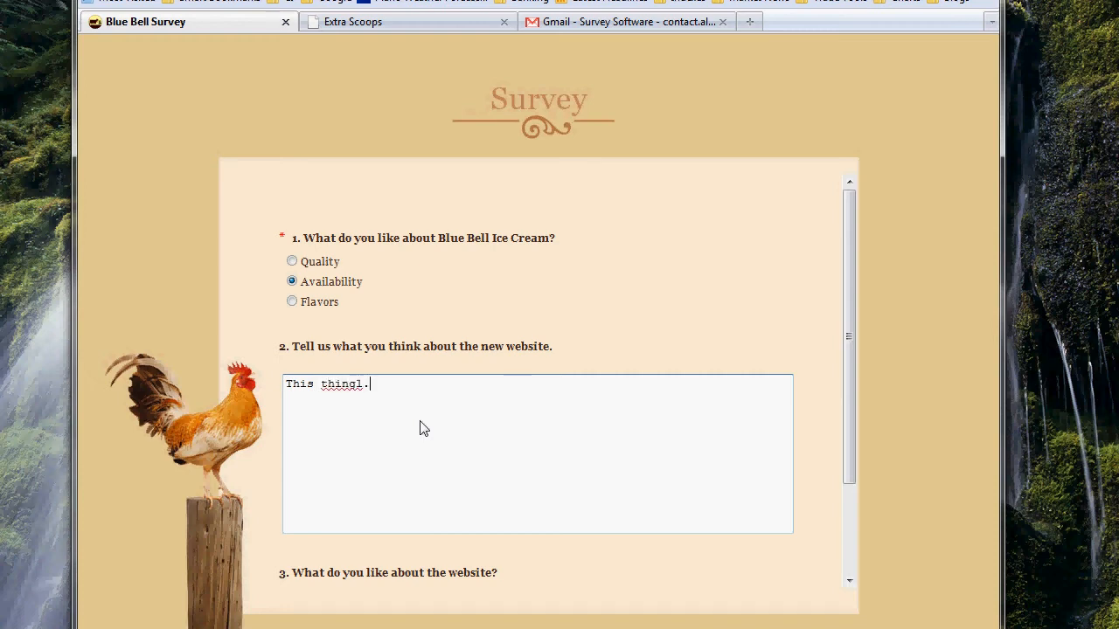
pyautogui.press('BackSpace')
pyautogui.scroll(-2, 437, 442)
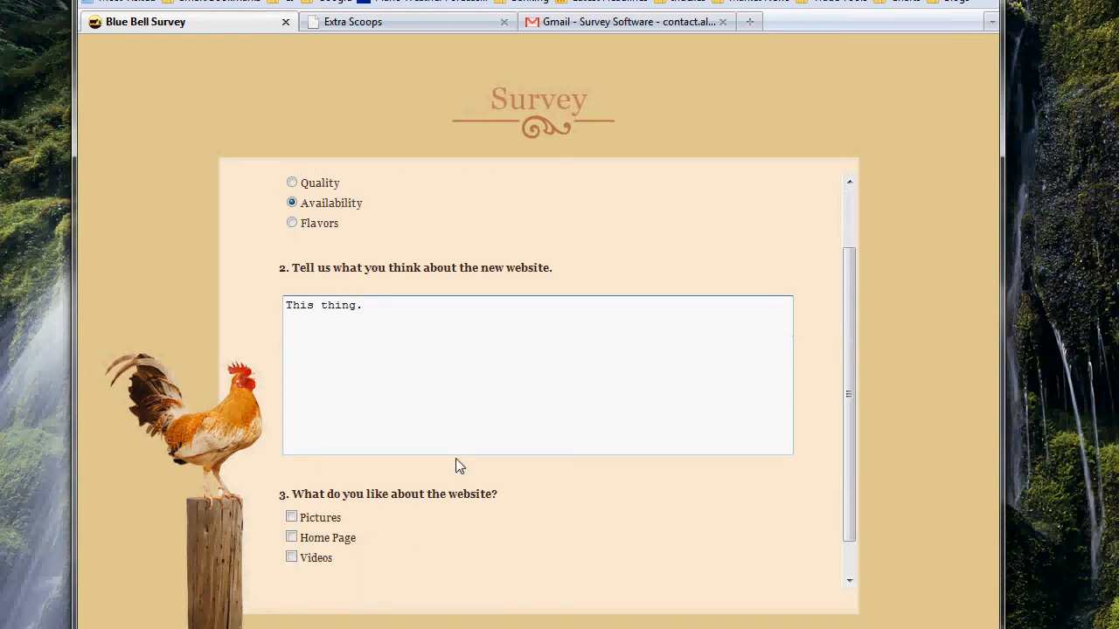
# Select Home Page and Videos as the liked parts of the website and submit the survey form.
pyautogui.click(324, 535)
pyautogui.click(322, 559)
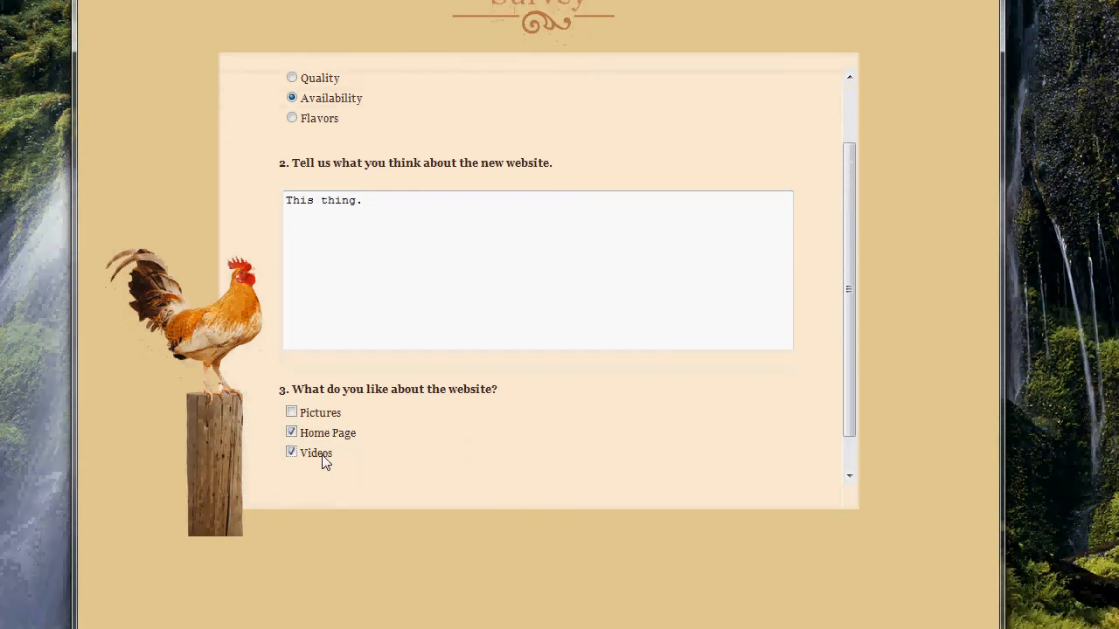
pyautogui.scroll(-1, 384, 456)
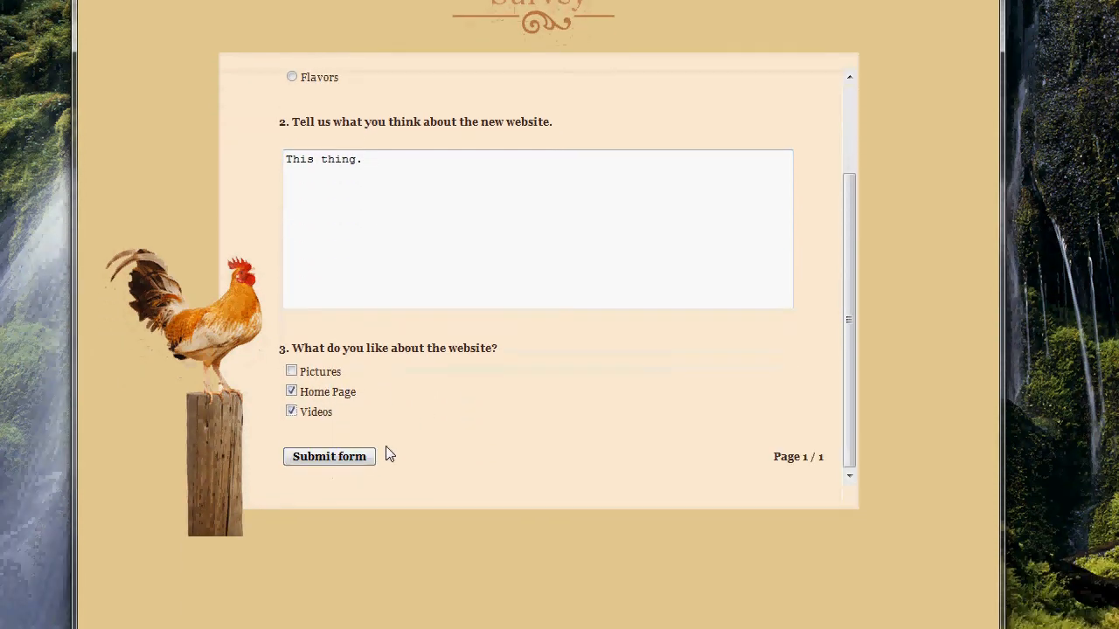
pyautogui.click(337, 460)
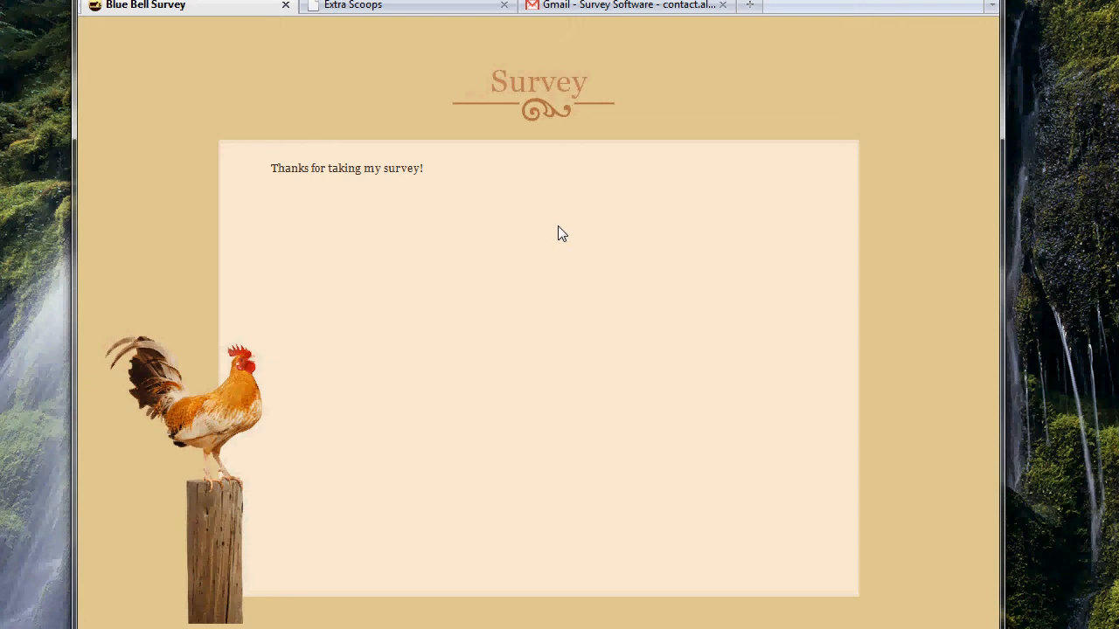
# Return to the survey administration and open the privacy settings of Survey 3.
pyautogui.hotkey('alt', 'Left')
pyautogui.hotkey('alt', 'Left')
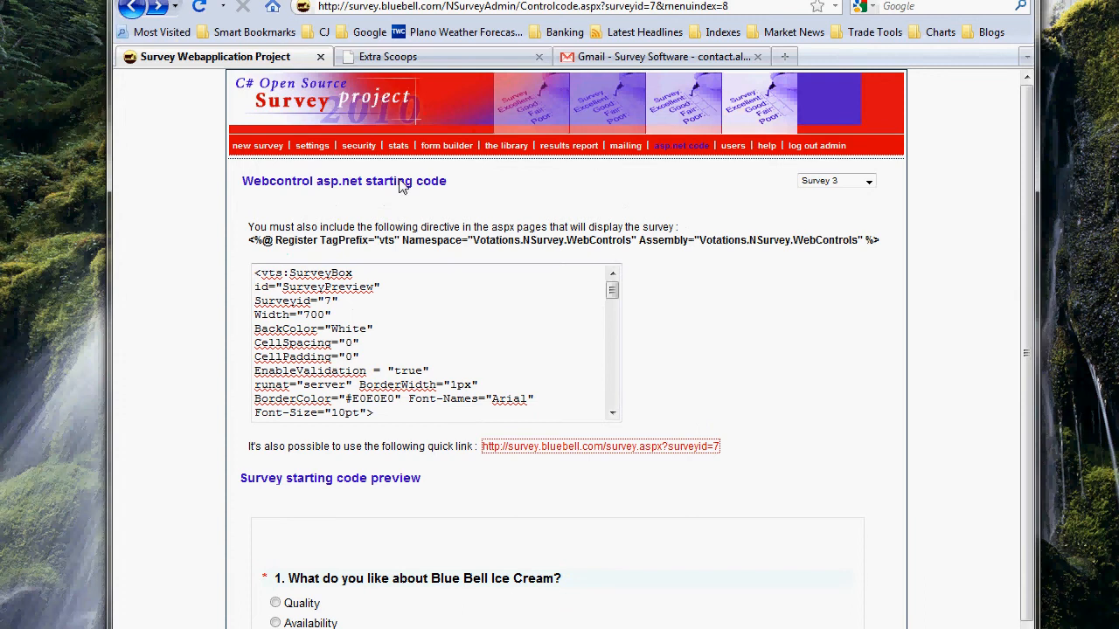
pyautogui.click(868, 182)
pyautogui.click(868, 185)
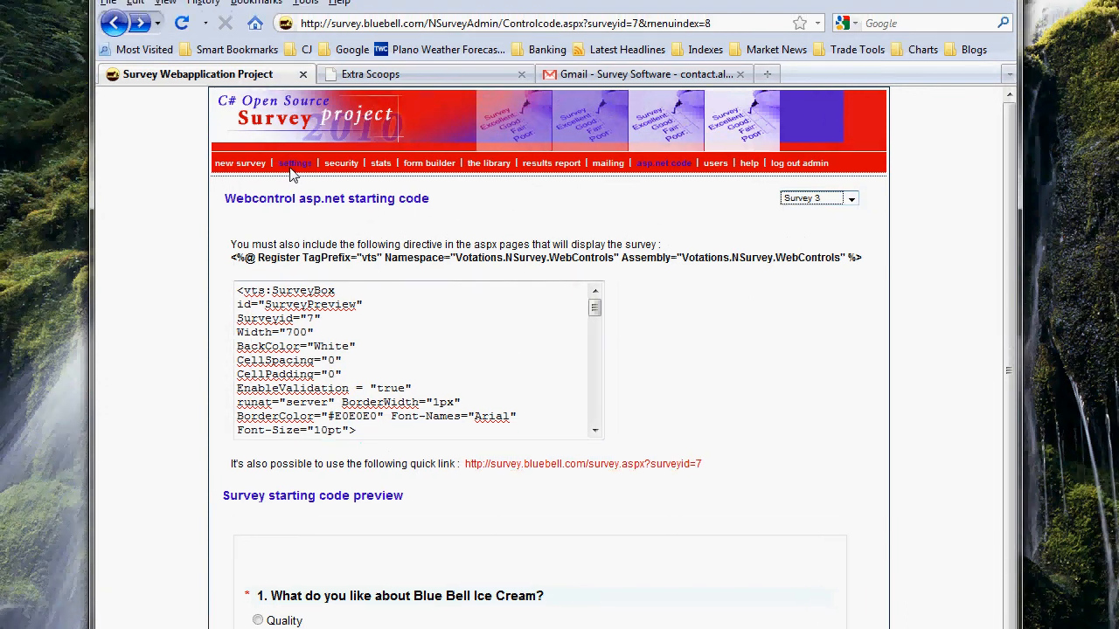
pyautogui.click(300, 165)
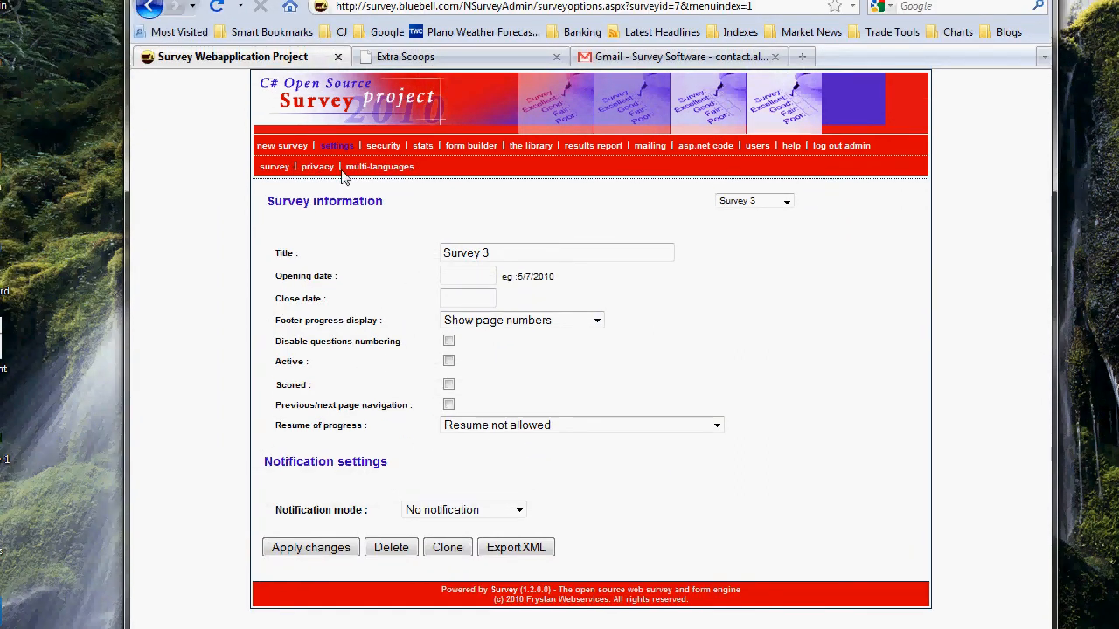
pyautogui.click(318, 166)
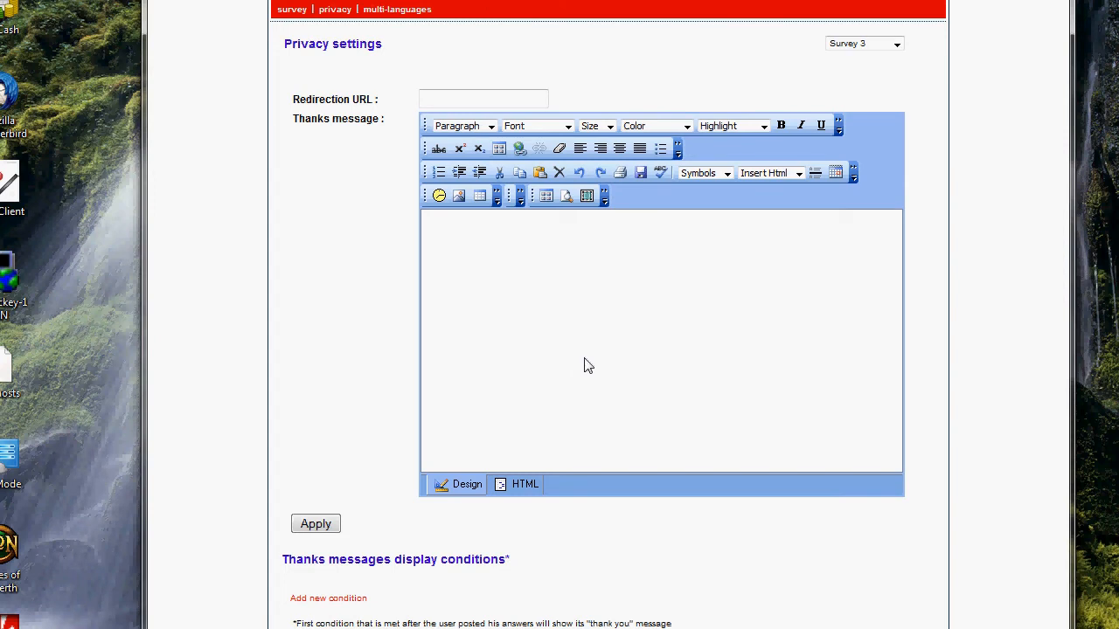
pyautogui.click(565, 298)
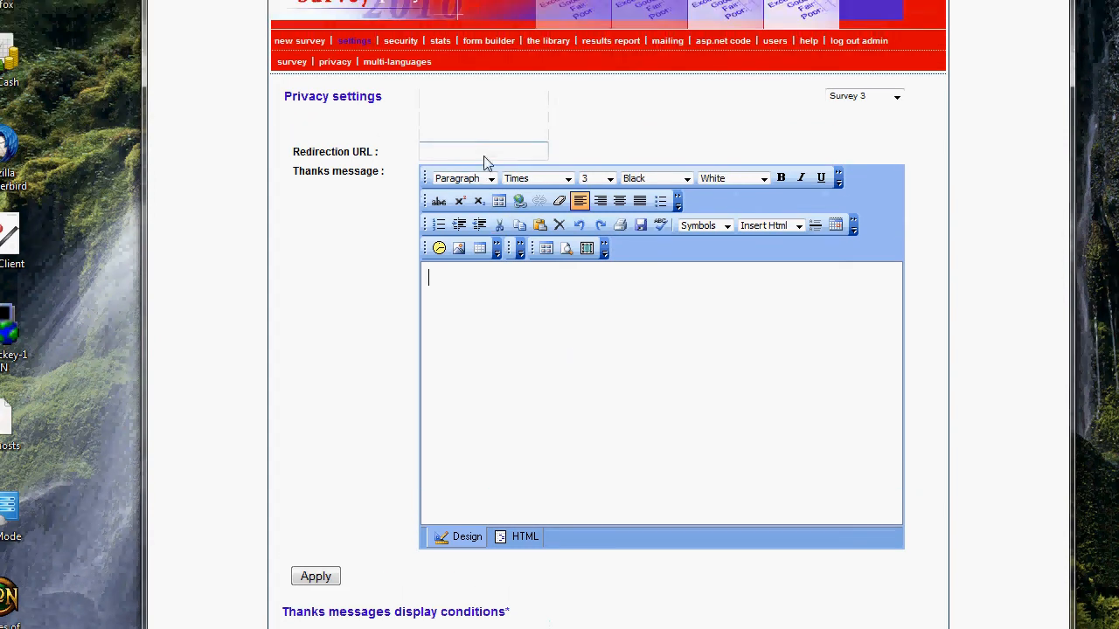
pyautogui.click(487, 102)
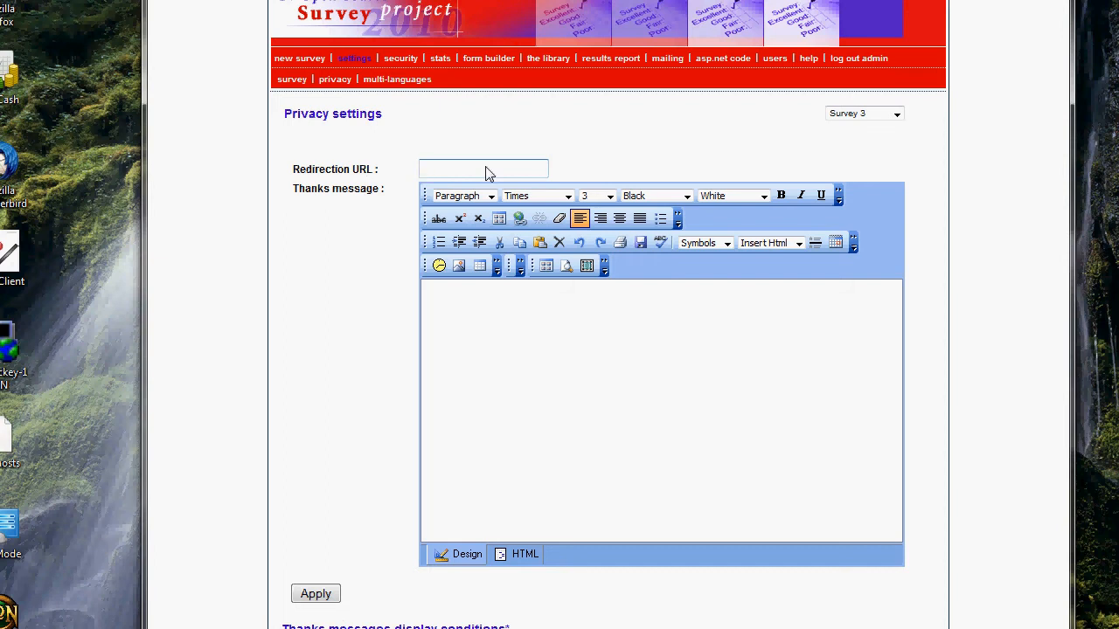
pyautogui.write('htt')
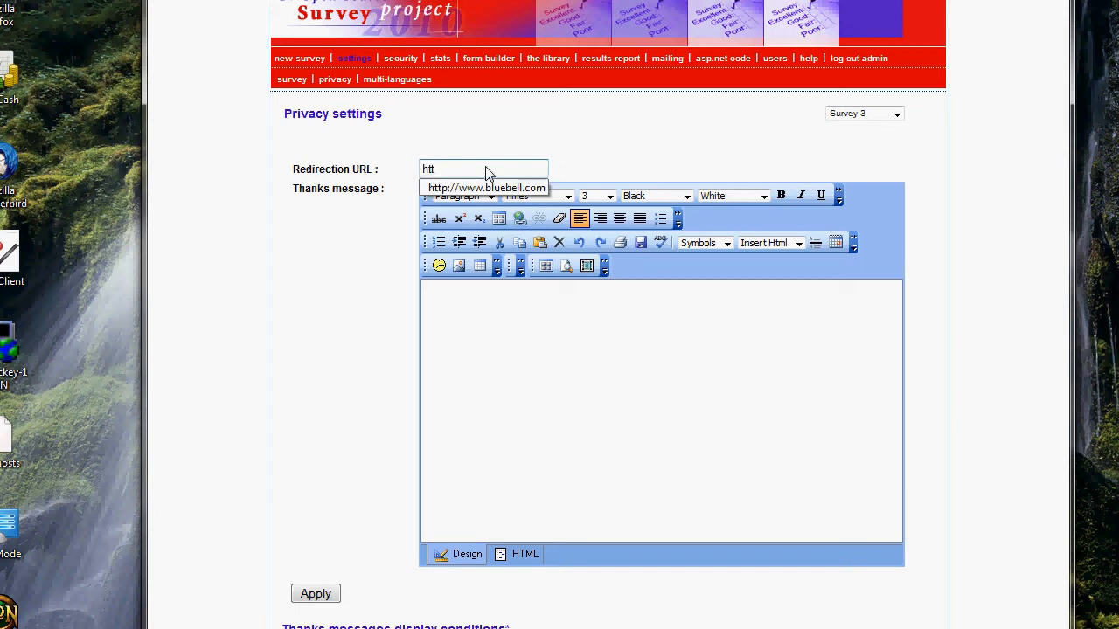
pyautogui.press('Down')
pyautogui.press('Return')
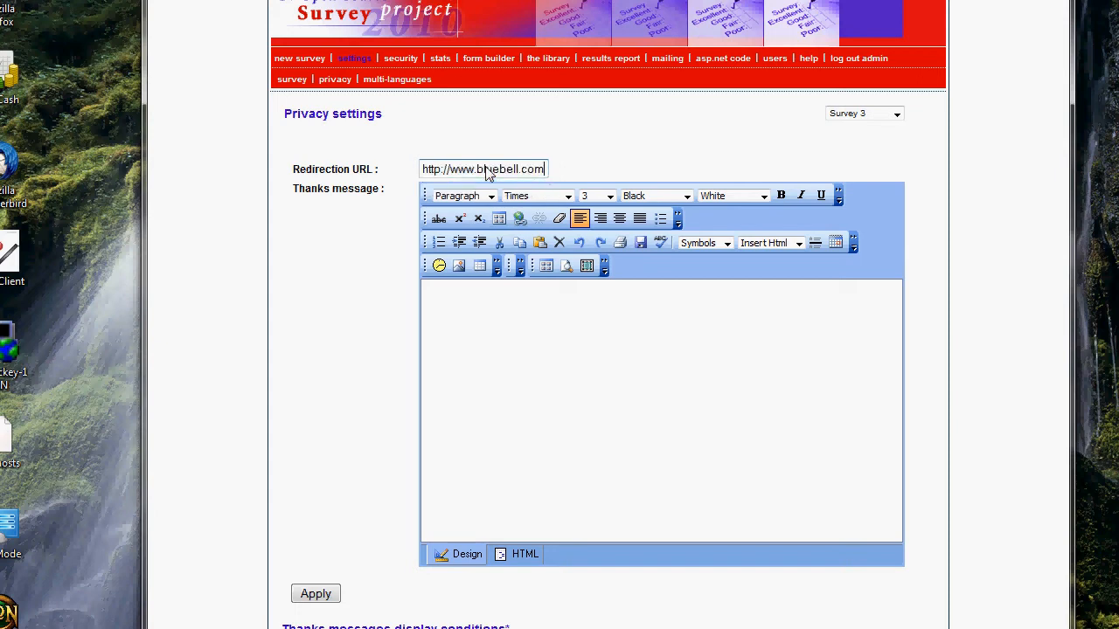
pyautogui.hotkey('ctrl', 'a')
pyautogui.press('BackSpace')
# Write the thanks message "Thank you for our survey. Please click here to go back to our website.".
pyautogui.click(552, 323)
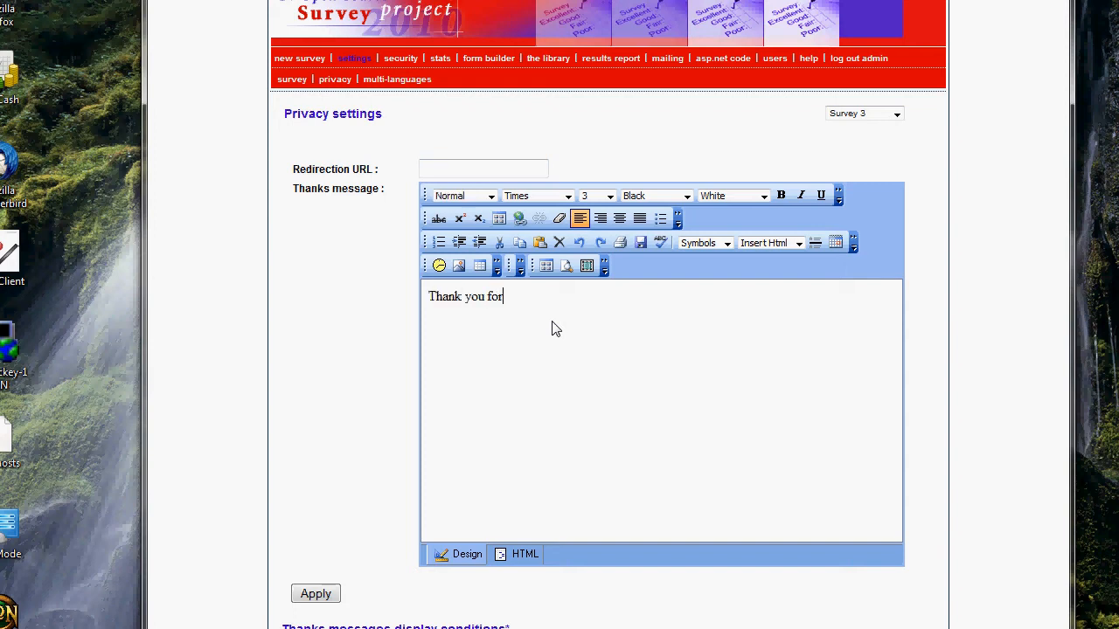
pyautogui.write('ease click here to go back to')
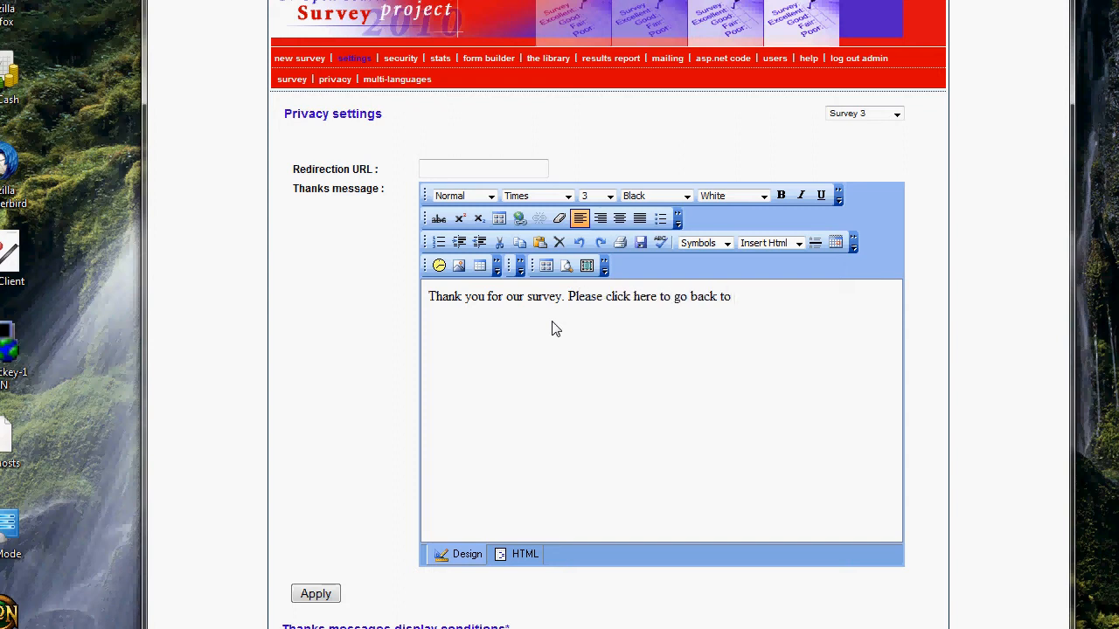
pyautogui.write('website.')
# Link the word "here" in the thanks message to the Blue Bell website's address and apply the privacy settings.
pyautogui.doubleClick(645, 300)
pyautogui.click(656, 298)
pyautogui.moveTo(653, 298); pyautogui.dragTo(634, 299)
pyautogui.click(634, 299)
pyautogui.doubleClick(636, 301)
pyautogui.click(519, 220)
pyautogui.click(652, 330)
pyautogui.write('www.bluebel.')
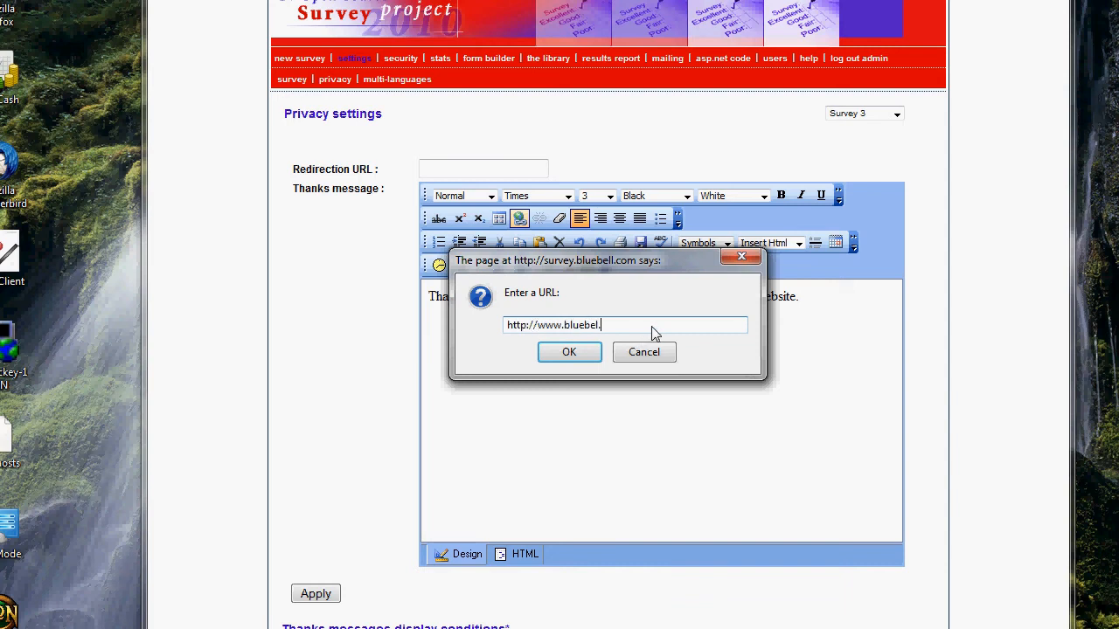
pyautogui.click(572, 353)
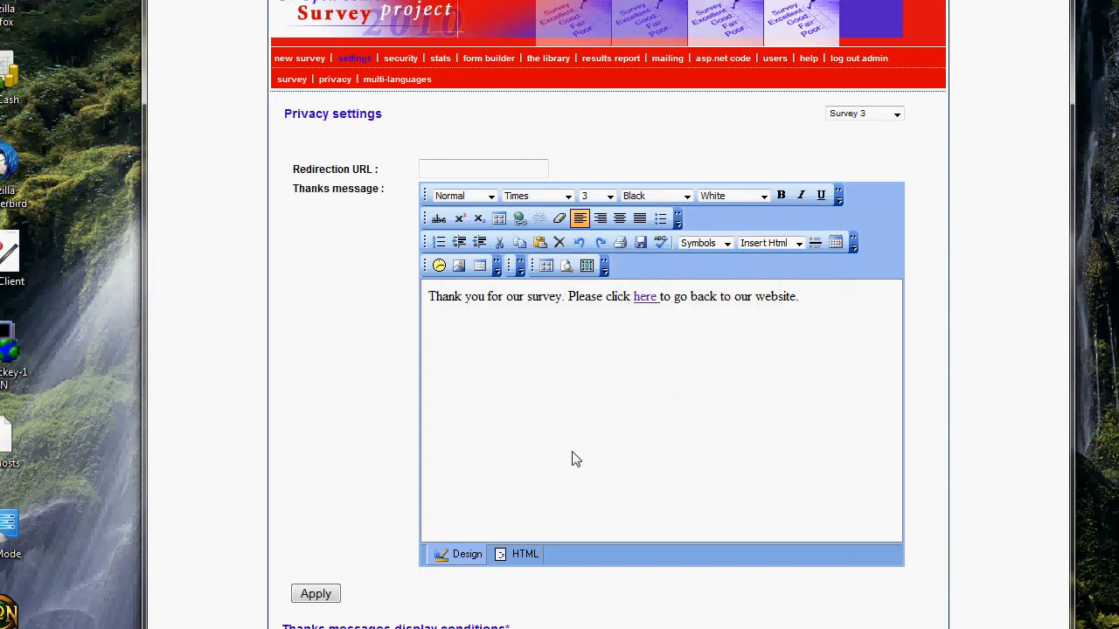
pyautogui.scroll(-3, 572, 457)
pyautogui.click(316, 472)
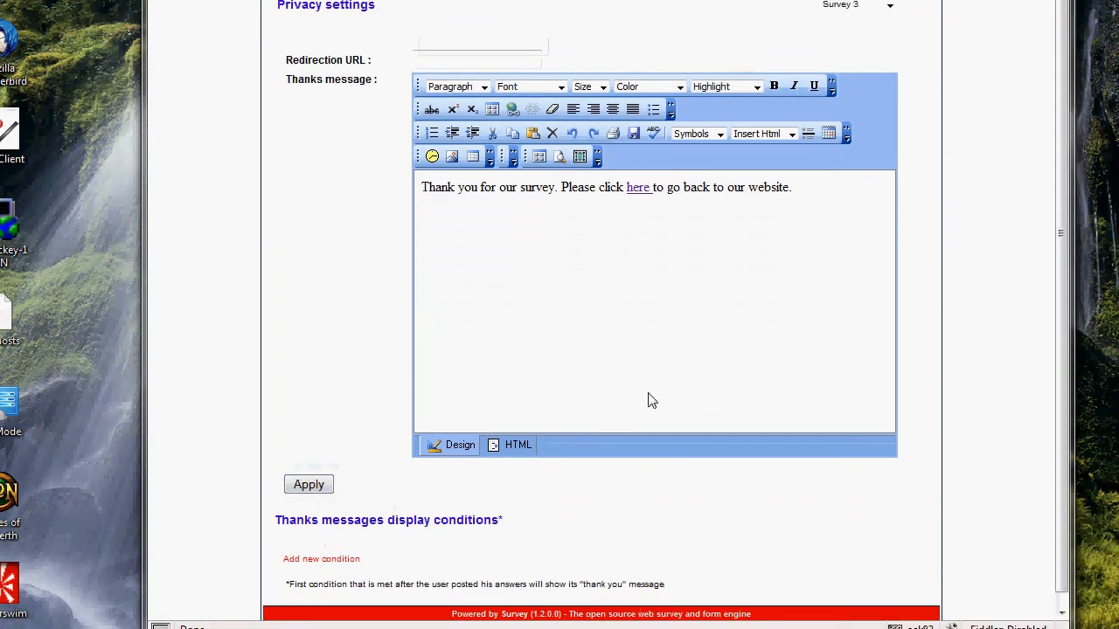
# Reopen Survey 3's public page from its quick link, choose Availability and enter "Test" as the website opinion.
pyautogui.scroll(4, 649, 399)
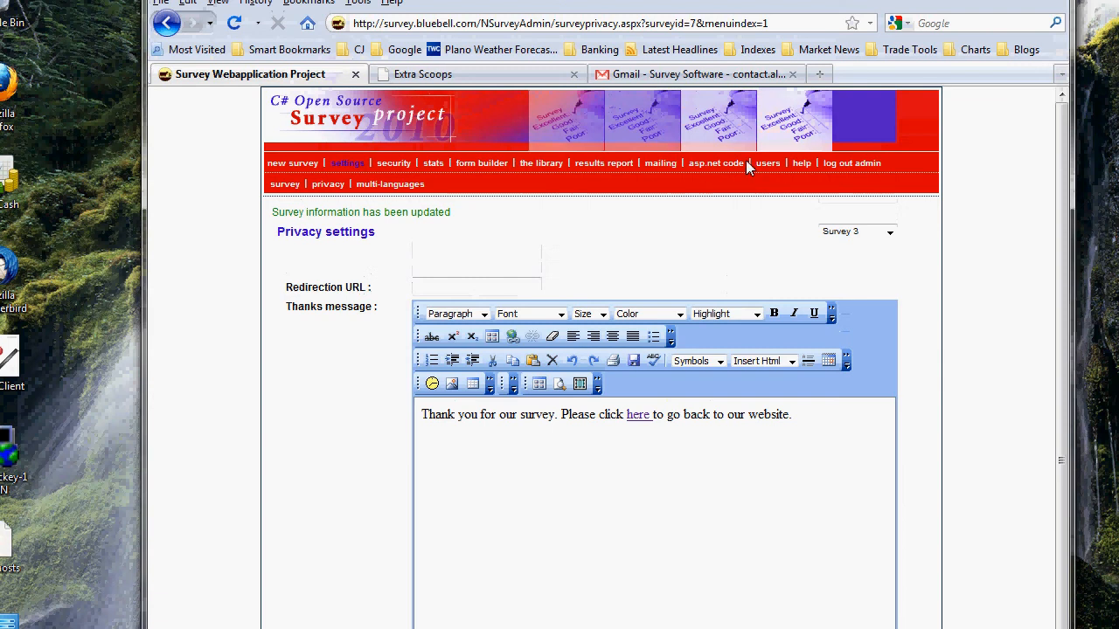
pyautogui.click(712, 166)
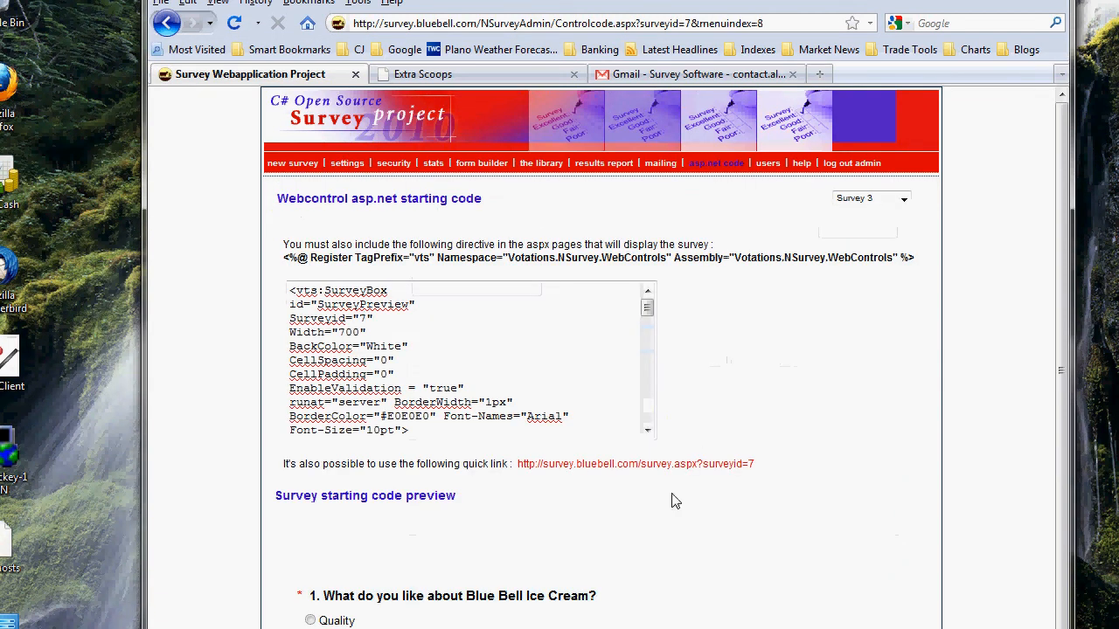
pyautogui.click(671, 463)
pyautogui.click(405, 301)
pyautogui.click(427, 434)
pyautogui.scroll(-2, 455, 450)
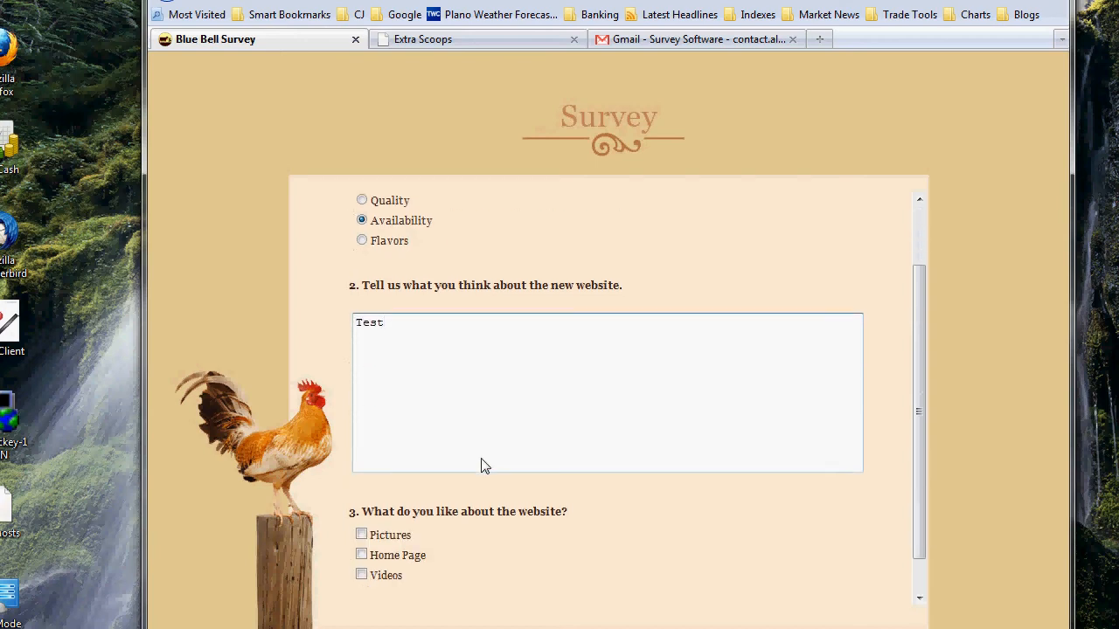
# Select Home Page and Pictures as the liked parts of the website and submit this second response.
pyautogui.click(397, 556)
pyautogui.click(391, 534)
pyautogui.scroll(-1, 533, 564)
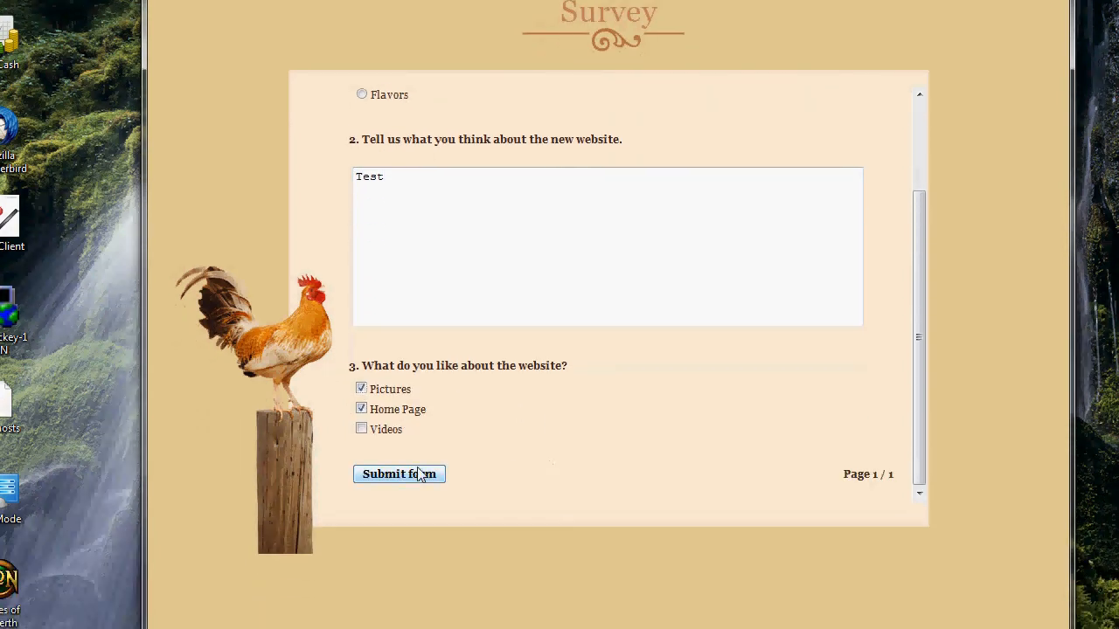
pyautogui.click(421, 475)
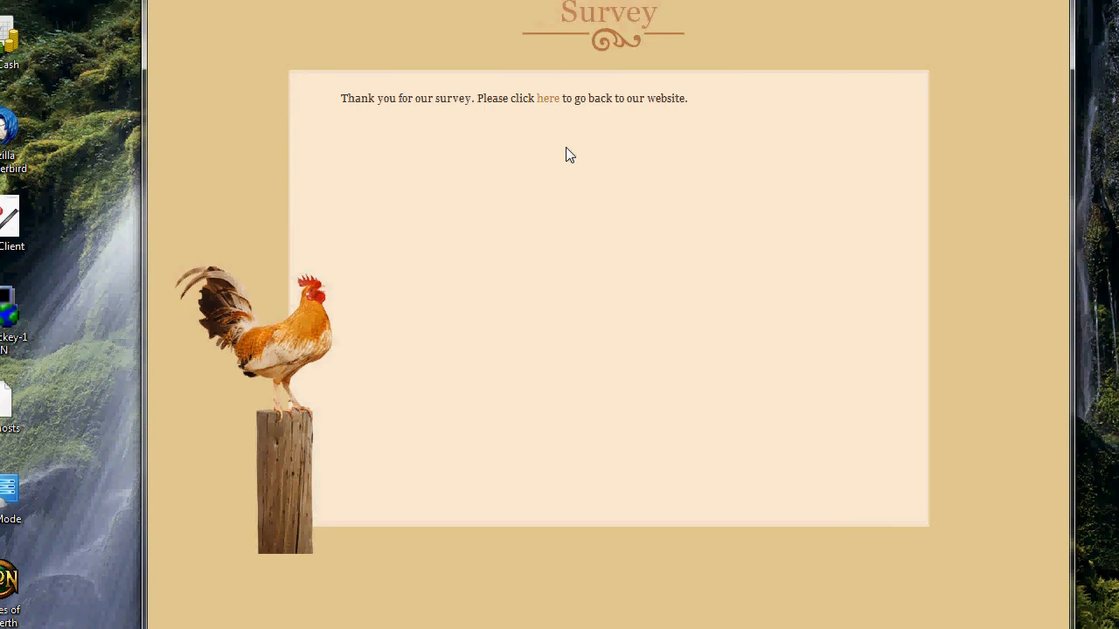
# Follow the "here" link in the thanks message to check it, and go back to the ASP.NET code page.
pyautogui.click(548, 168)
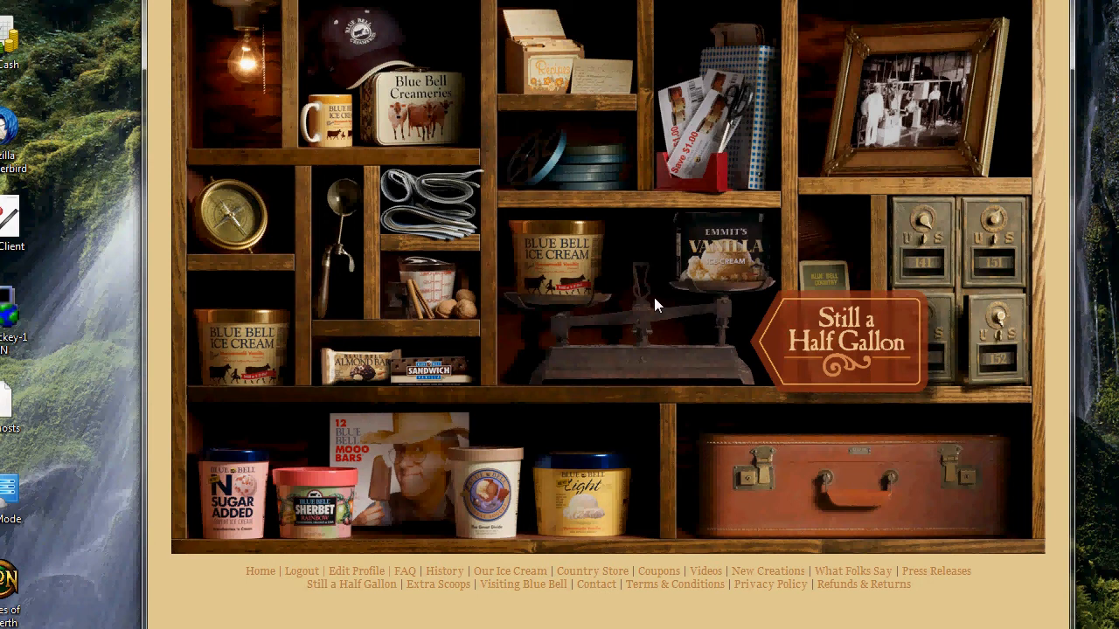
pyautogui.hotkey('alt', 'Left')
pyautogui.hotkey('alt', 'Left')
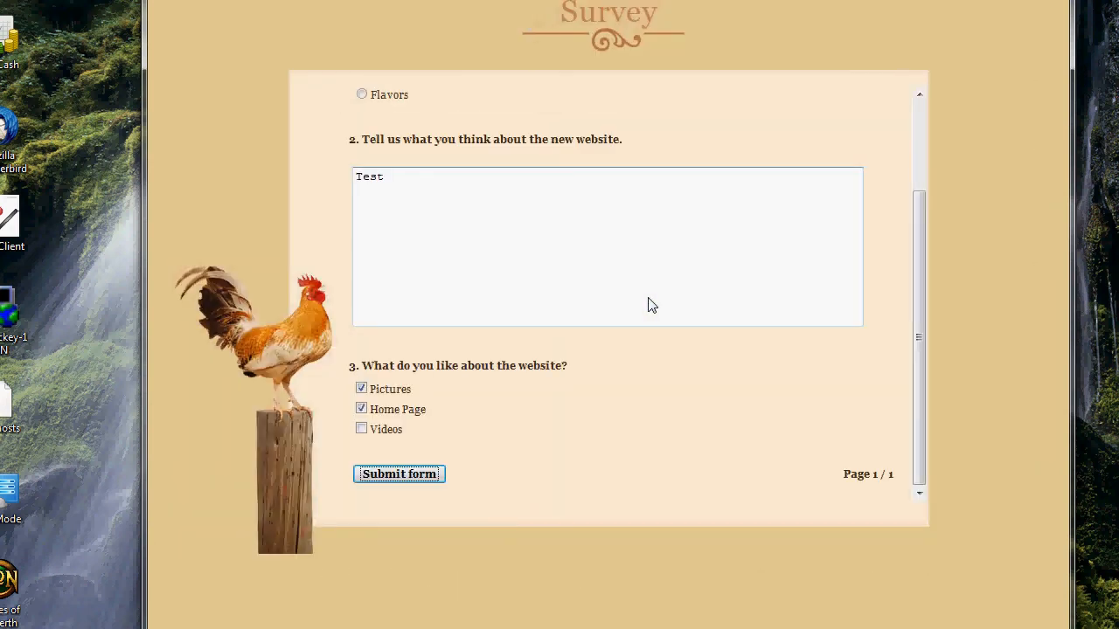
pyautogui.hotkey('alt', 'Left')
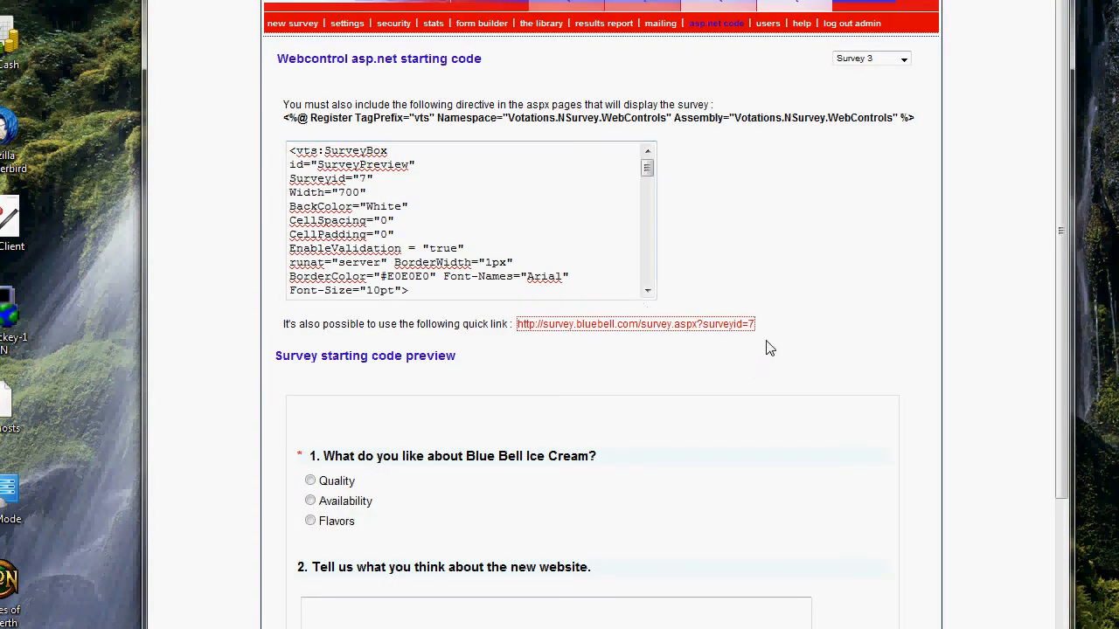
pyautogui.moveTo(773, 321); pyautogui.dragTo(544, 350)
pyautogui.click(507, 349)
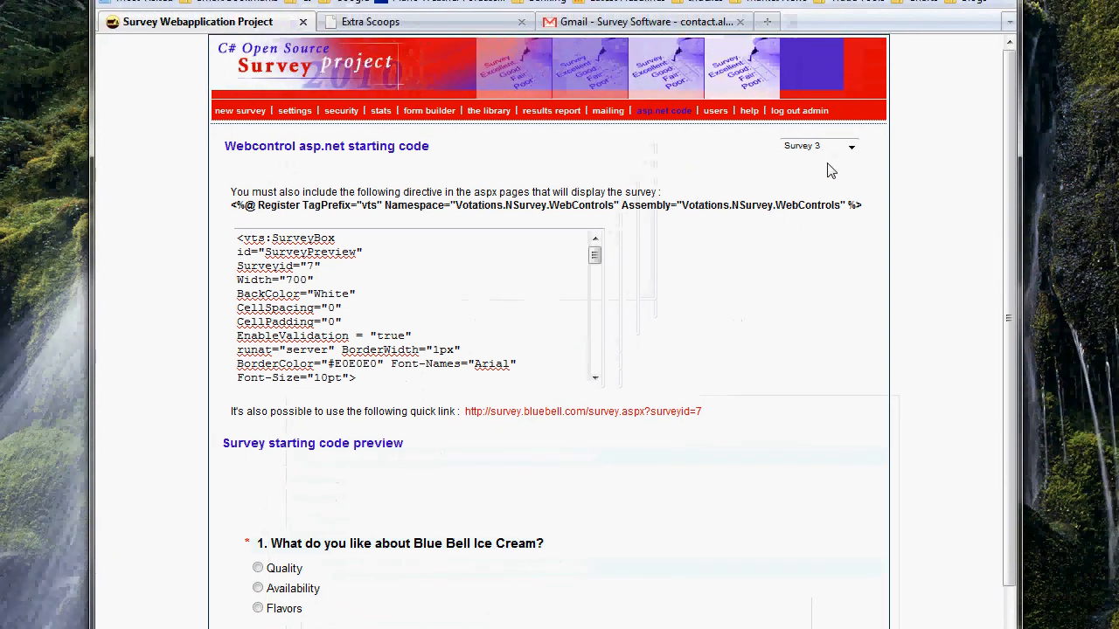
pyautogui.click(837, 147)
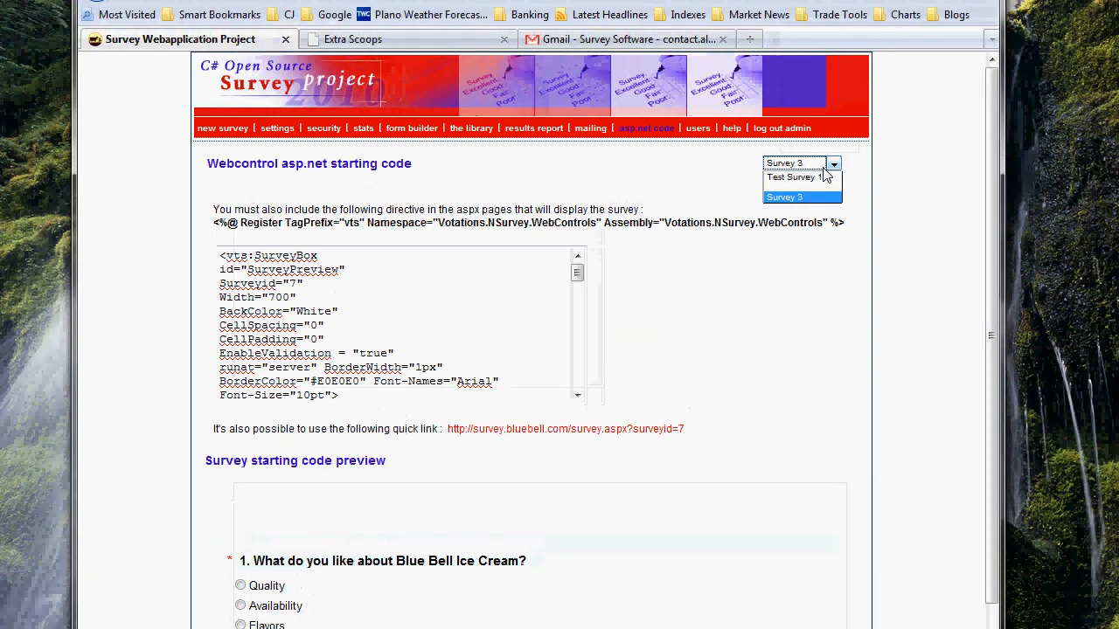
pyautogui.click(826, 166)
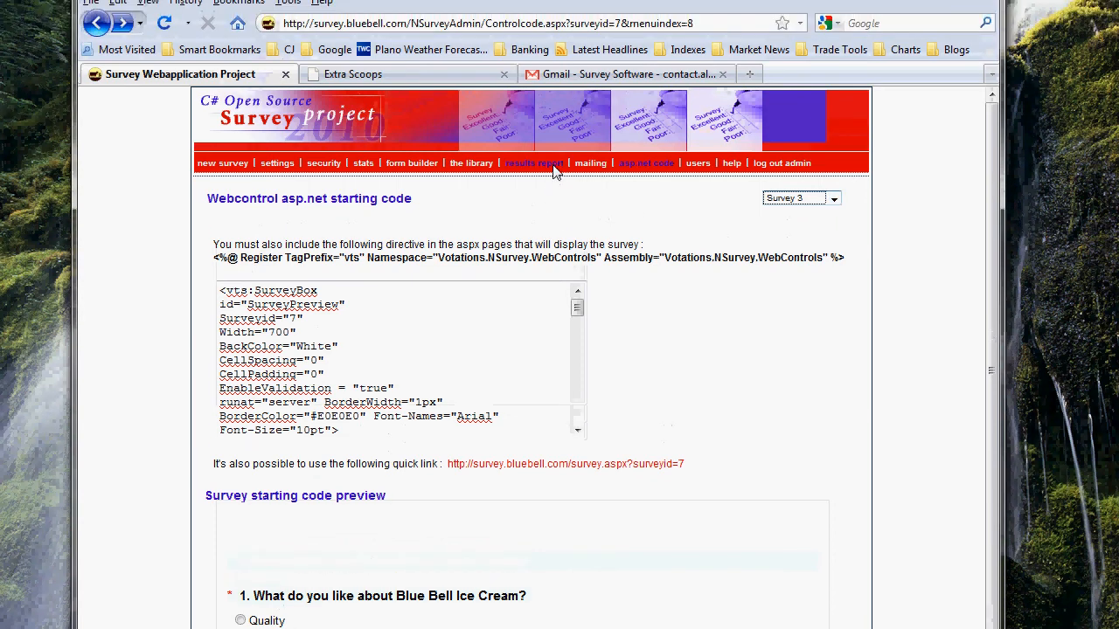
# Display Survey 3's results report for the question "What do you like about the website?".
pyautogui.click(553, 166)
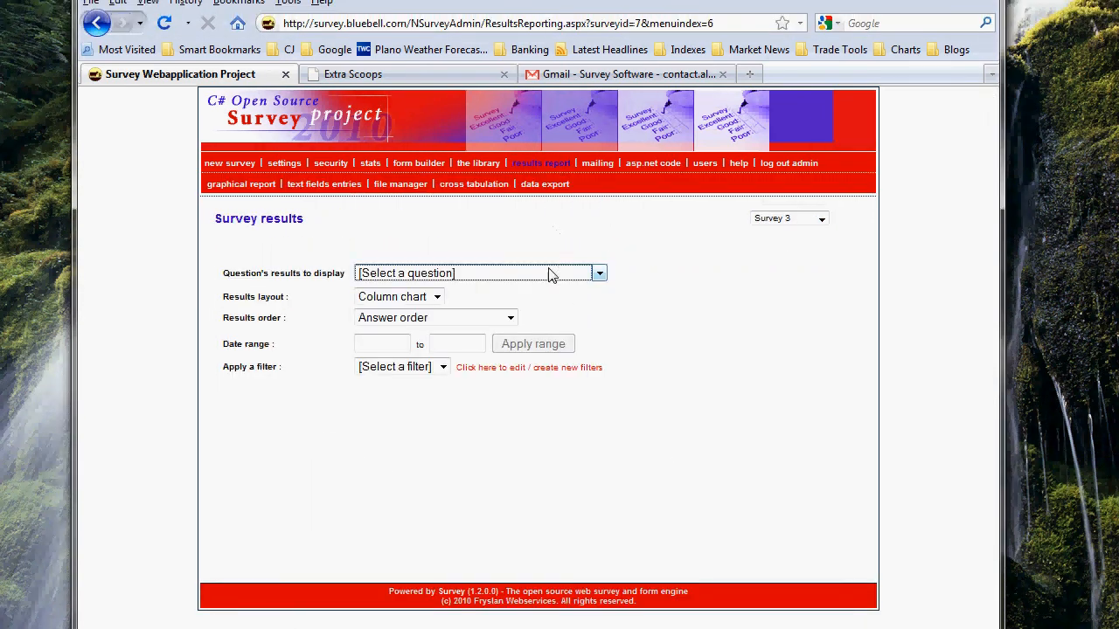
pyautogui.click(551, 273)
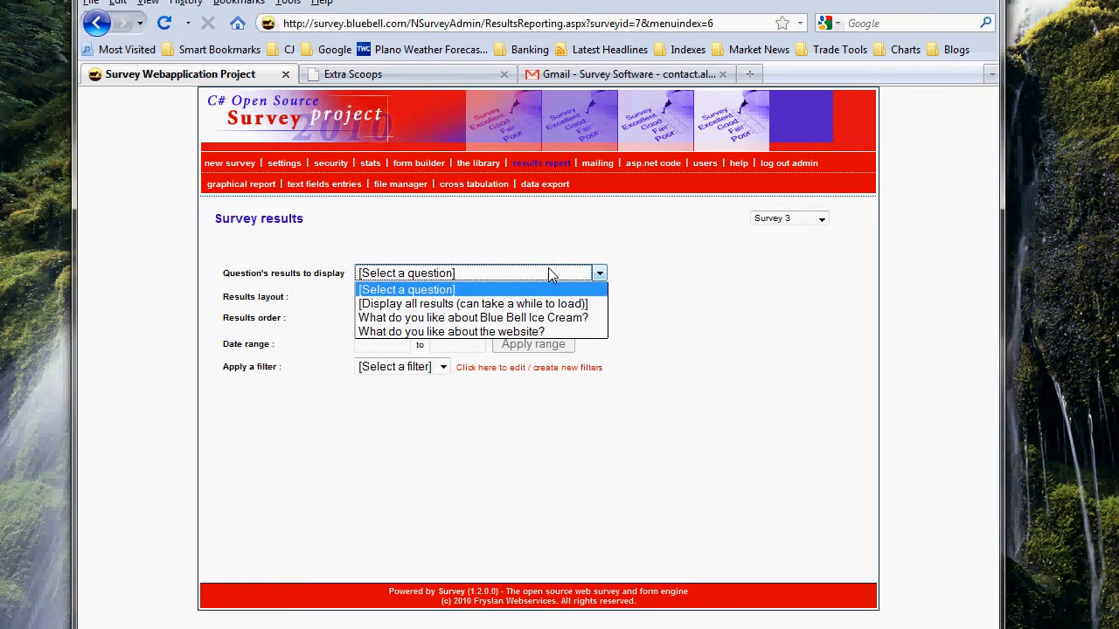
pyautogui.click(560, 332)
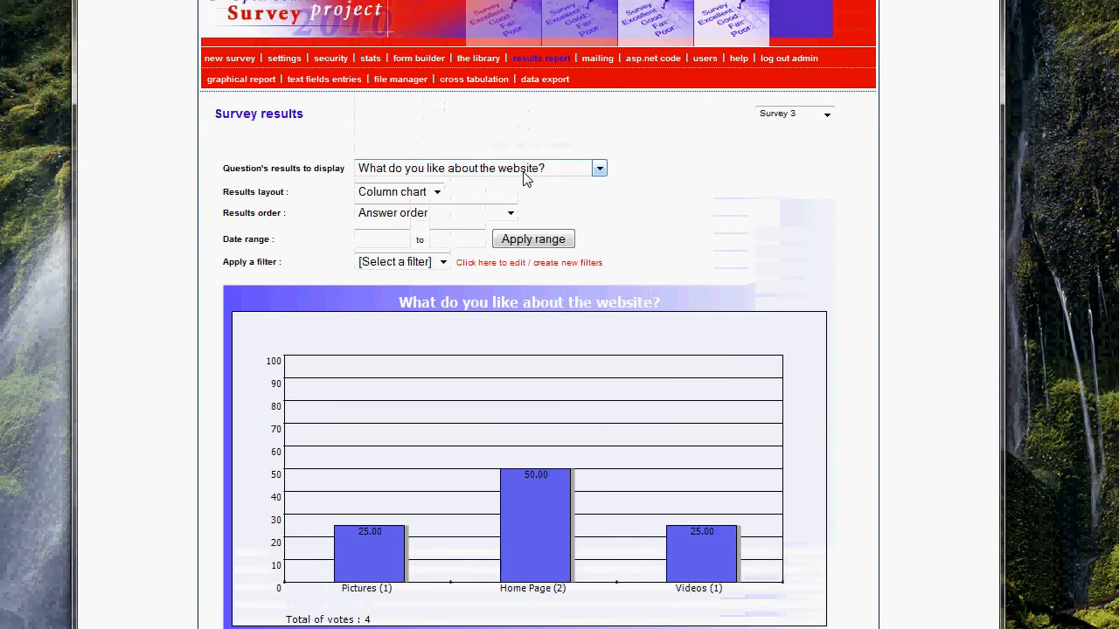
# Display all of Survey 3's question results in the results report and look through the column charts.
pyautogui.click(526, 180)
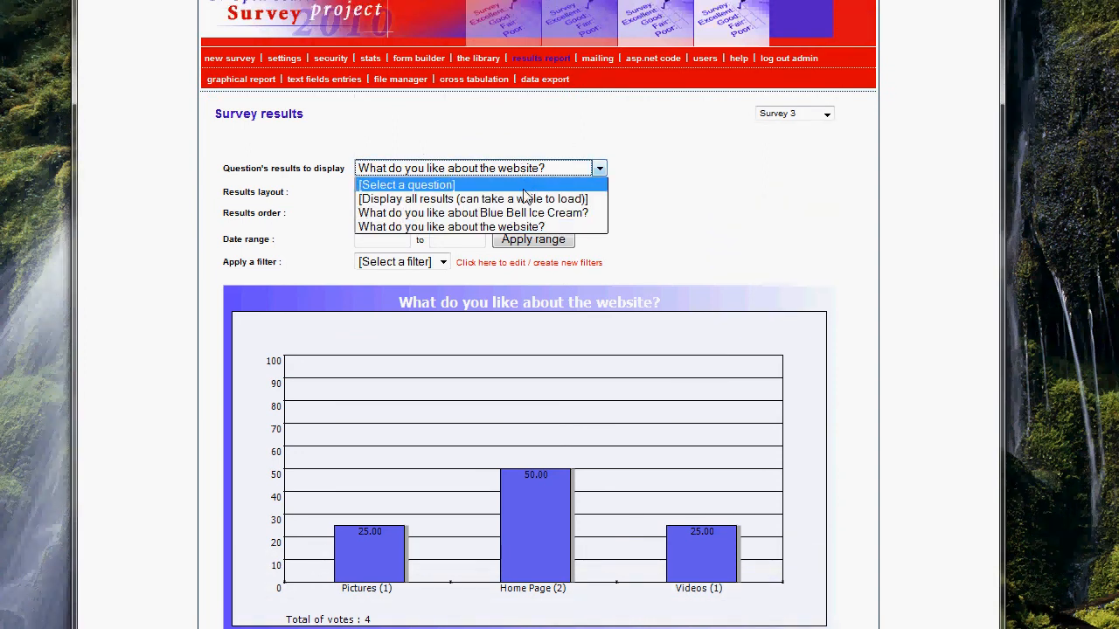
pyautogui.click(537, 169)
pyautogui.click(537, 174)
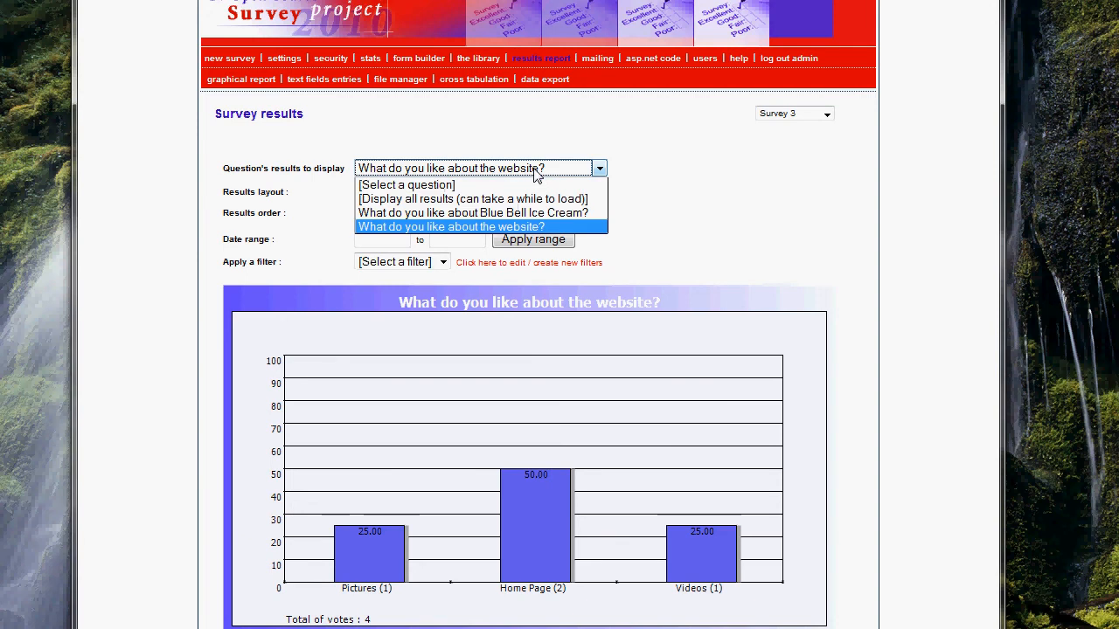
pyautogui.click(534, 199)
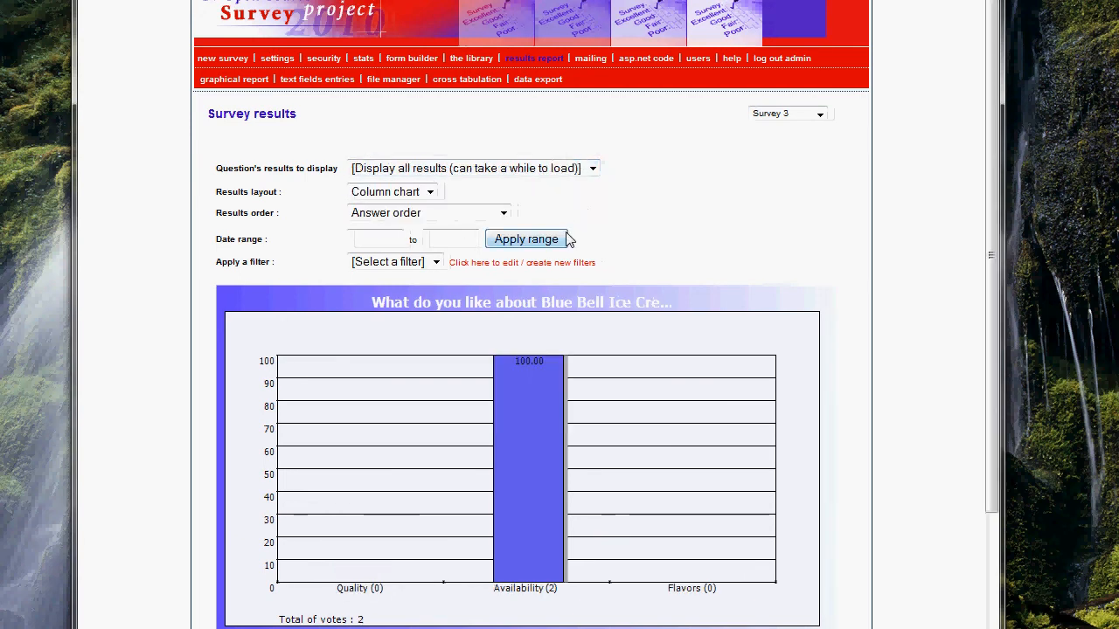
pyautogui.scroll(-3, 756, 411)
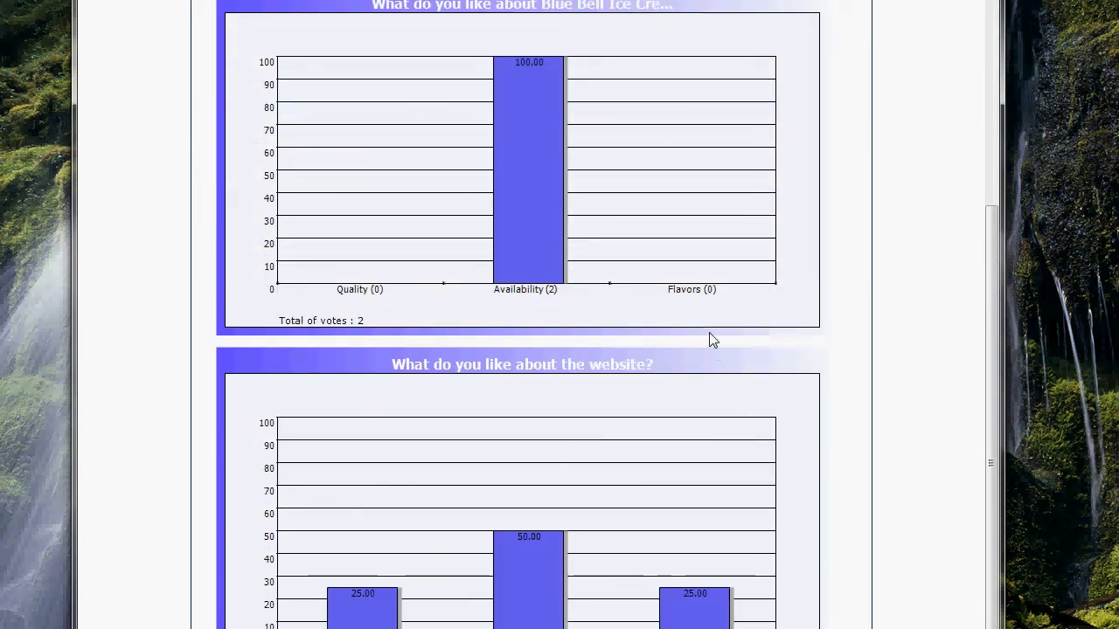
pyautogui.scroll(2, 708, 345)
pyautogui.scroll(-2, 703, 352)
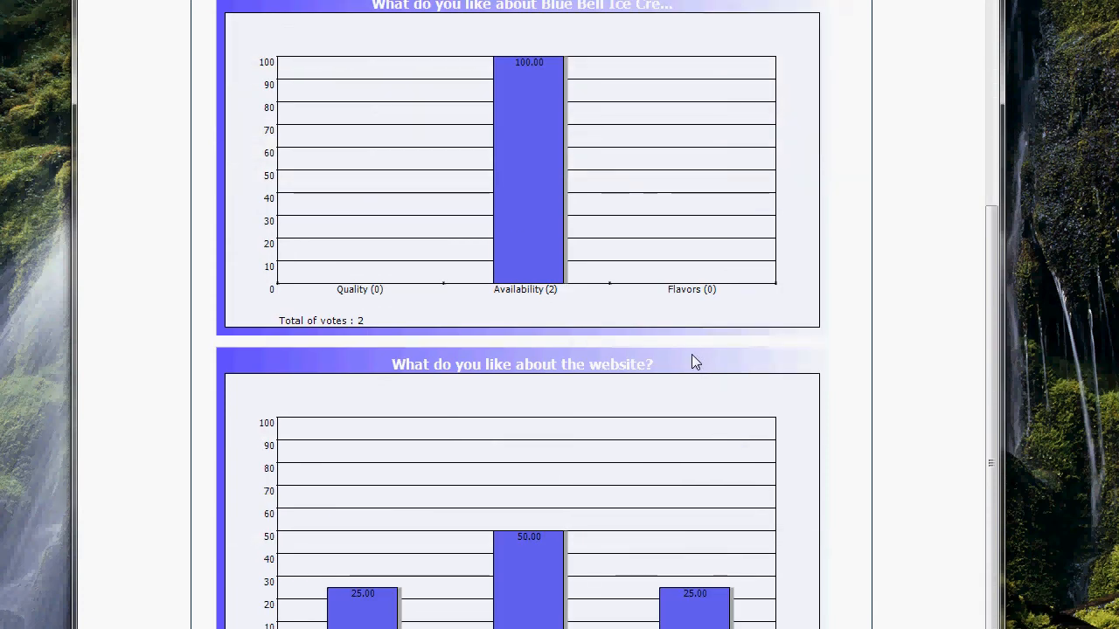
pyautogui.scroll(1, 690, 356)
pyautogui.scroll(2, 694, 361)
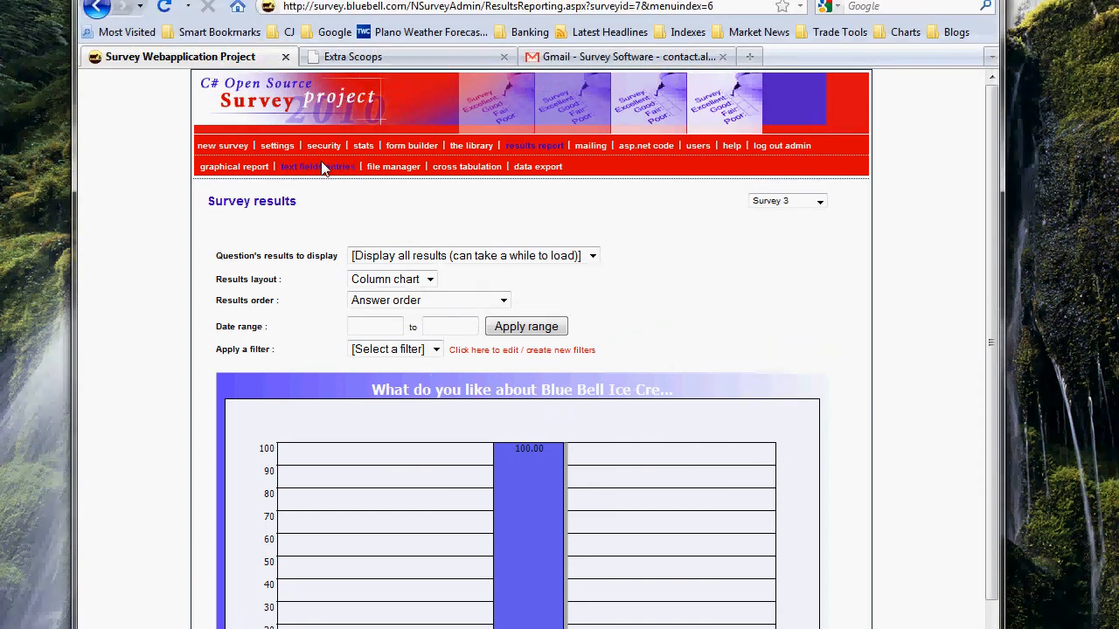
# Open Survey 3's text field entries and review the full details of the response containing "This thing.".
pyautogui.click(322, 168)
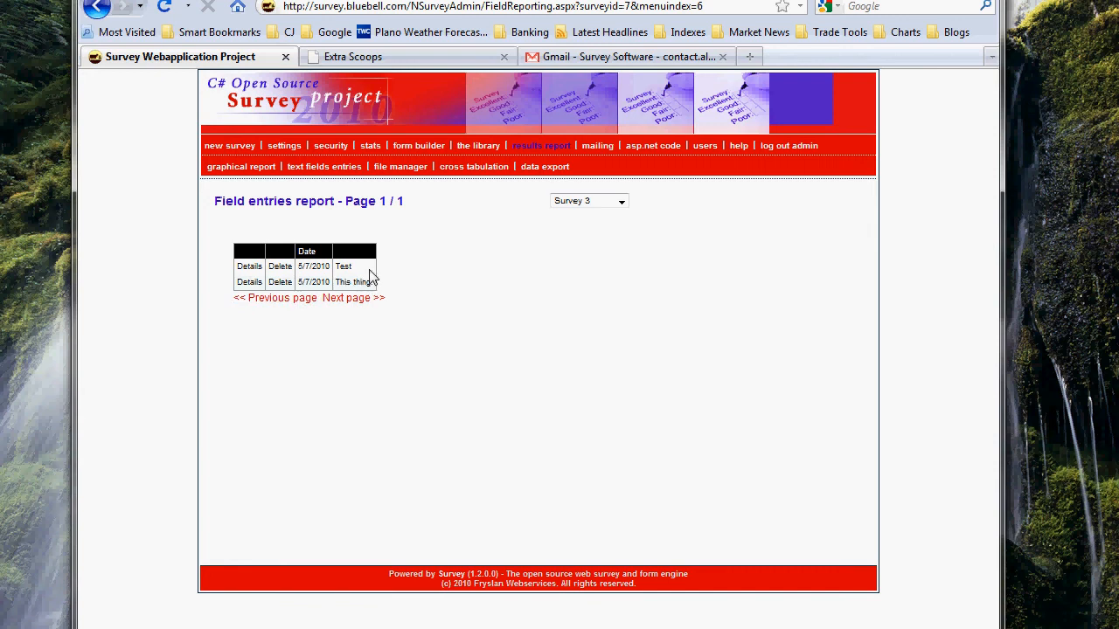
pyautogui.click(249, 282)
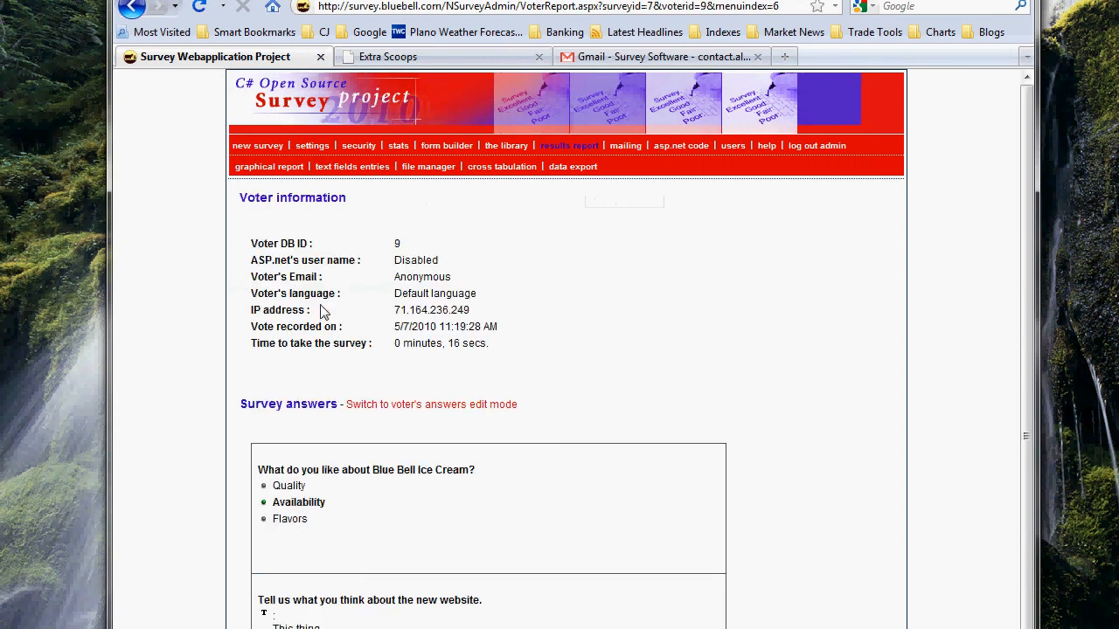
pyautogui.scroll(-1, 524, 480)
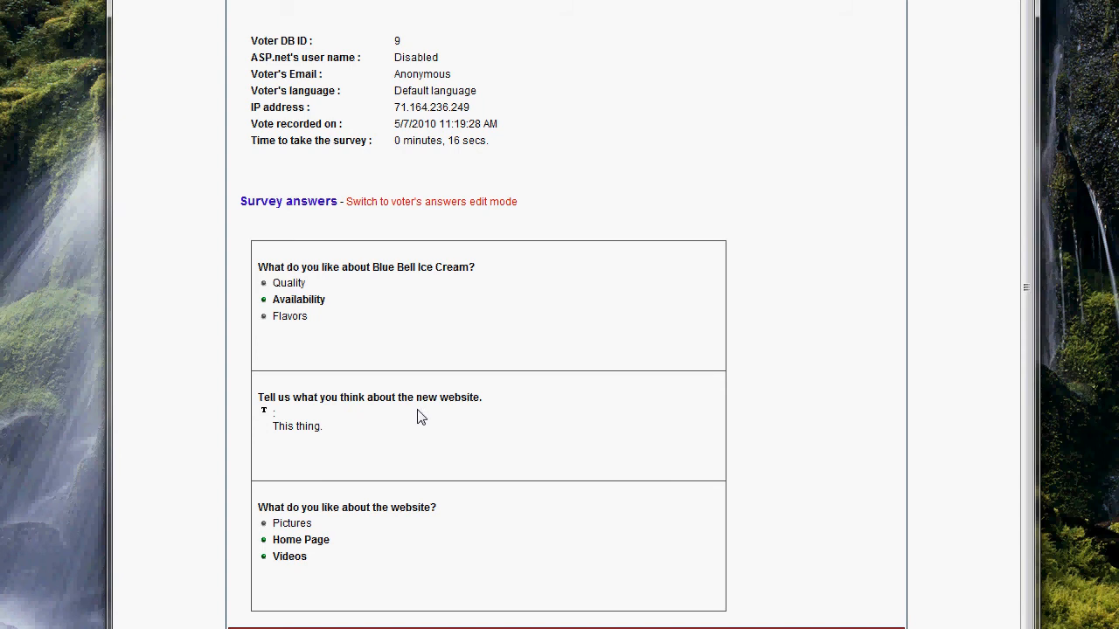
pyautogui.scroll(1, 464, 395)
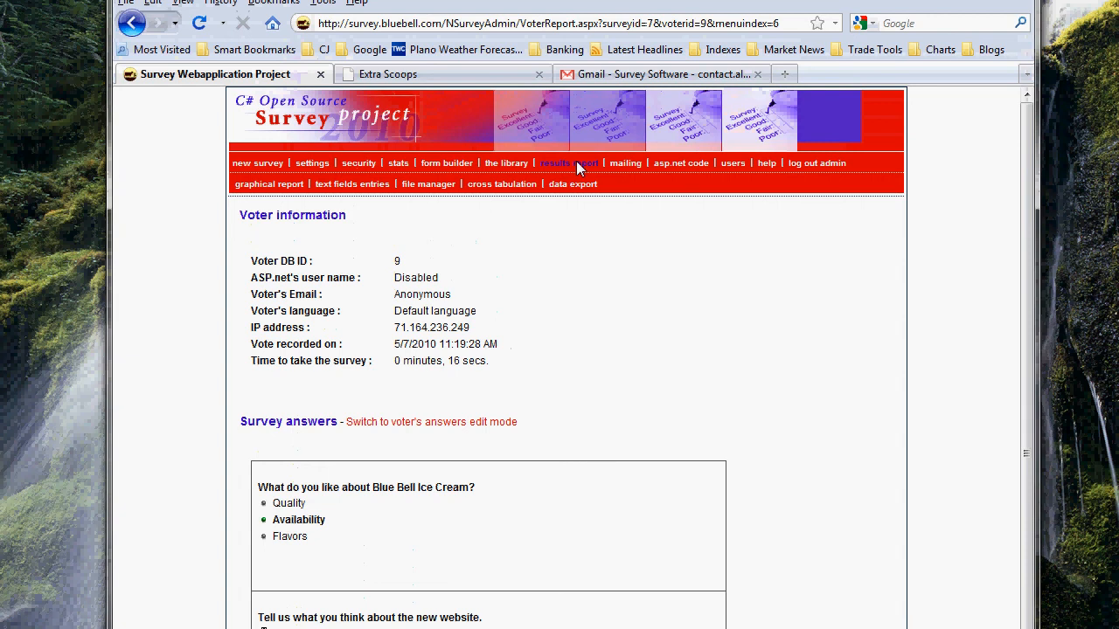
# Return to Survey 3's results report and view the survey's statistics with the monthly calendar.
pyautogui.click(569, 93)
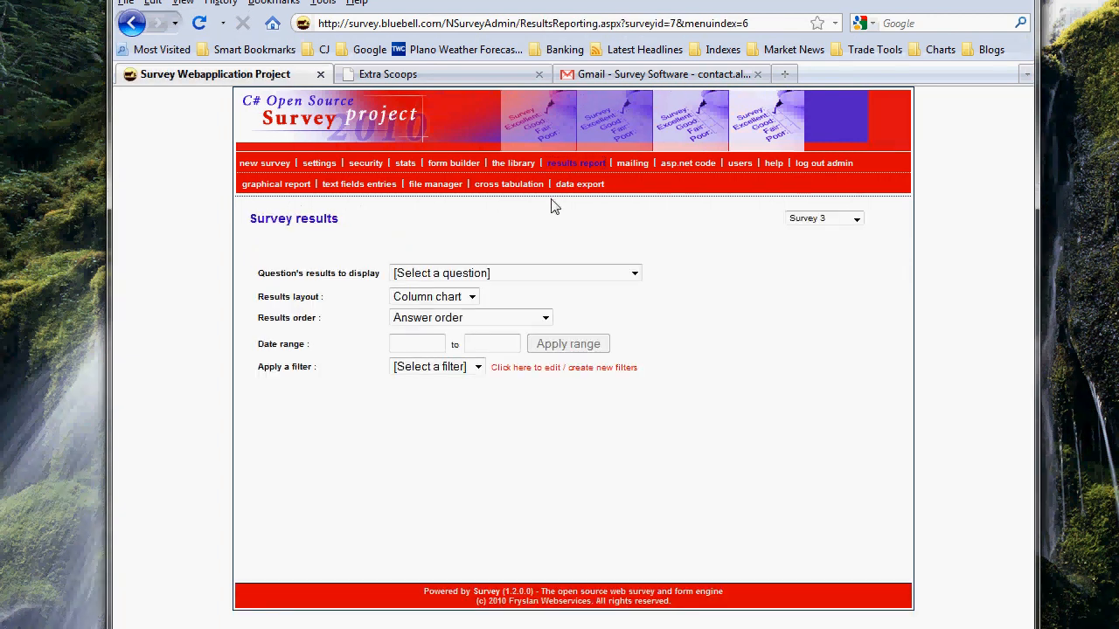
pyautogui.click(408, 164)
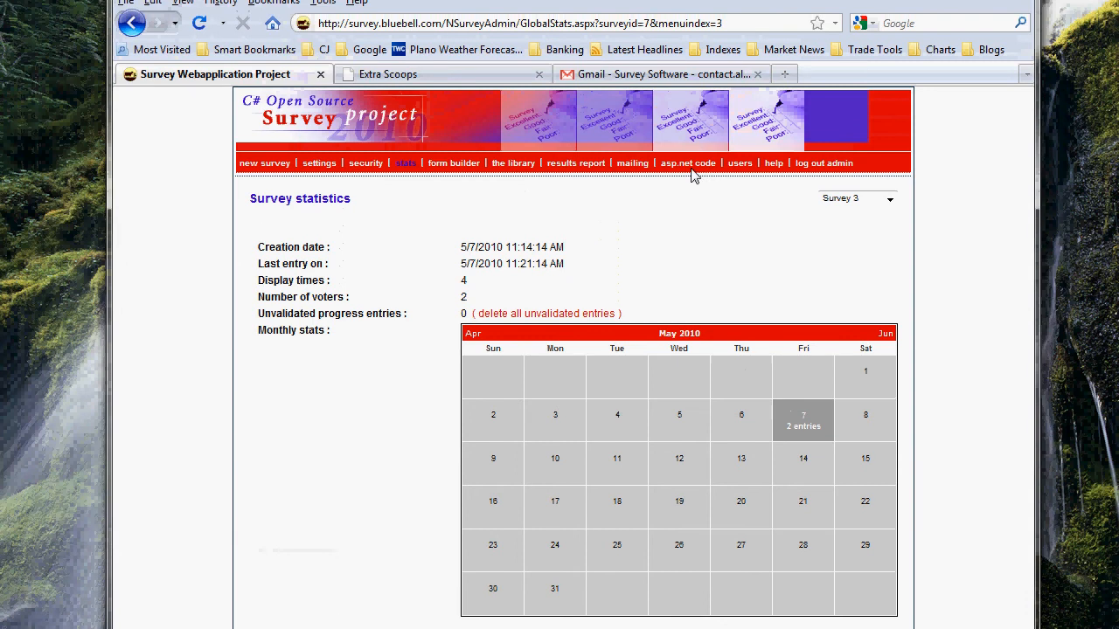
# Copy Survey 3's quick link URL from its ASP.NET code page.
pyautogui.click(691, 165)
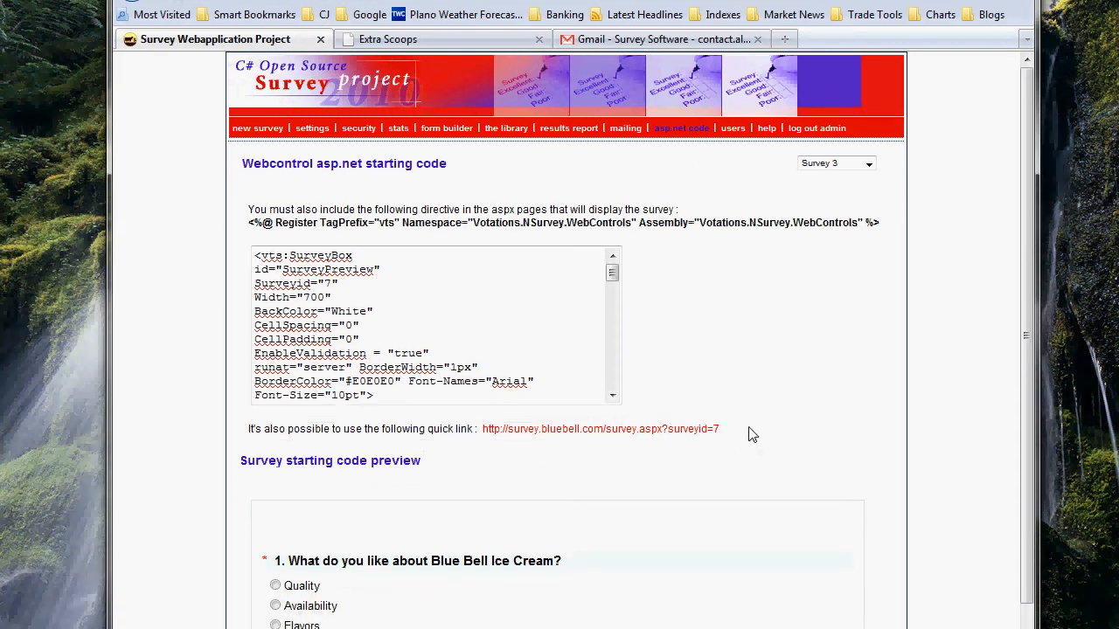
pyautogui.moveTo(722, 431); pyautogui.dragTo(484, 434)
pyautogui.hotkey('ctrl', 'c')
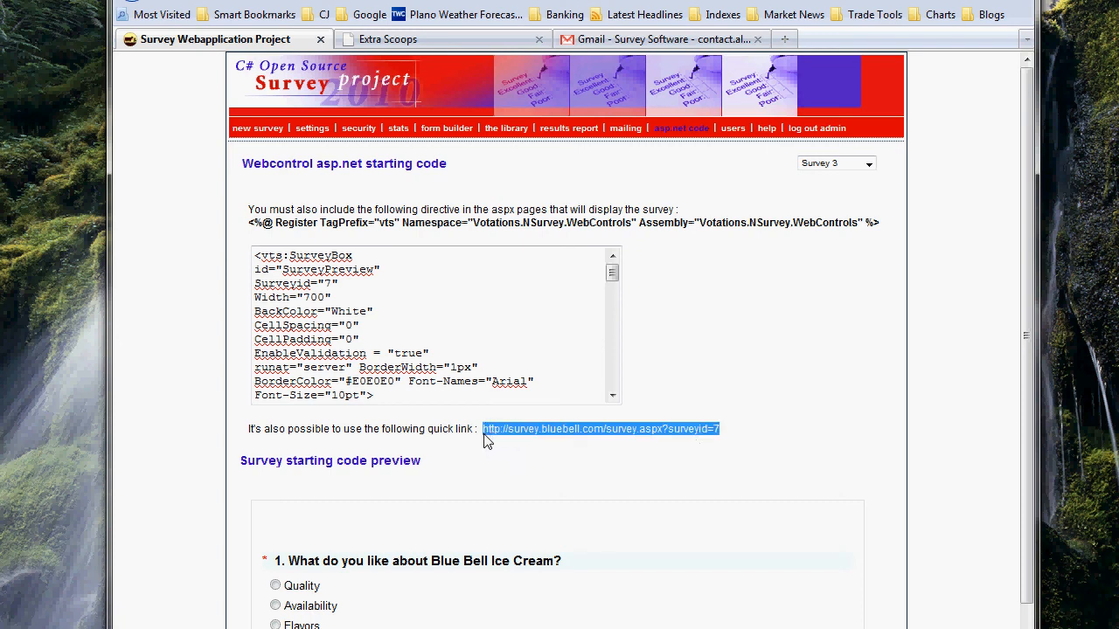
pyautogui.click(689, 451)
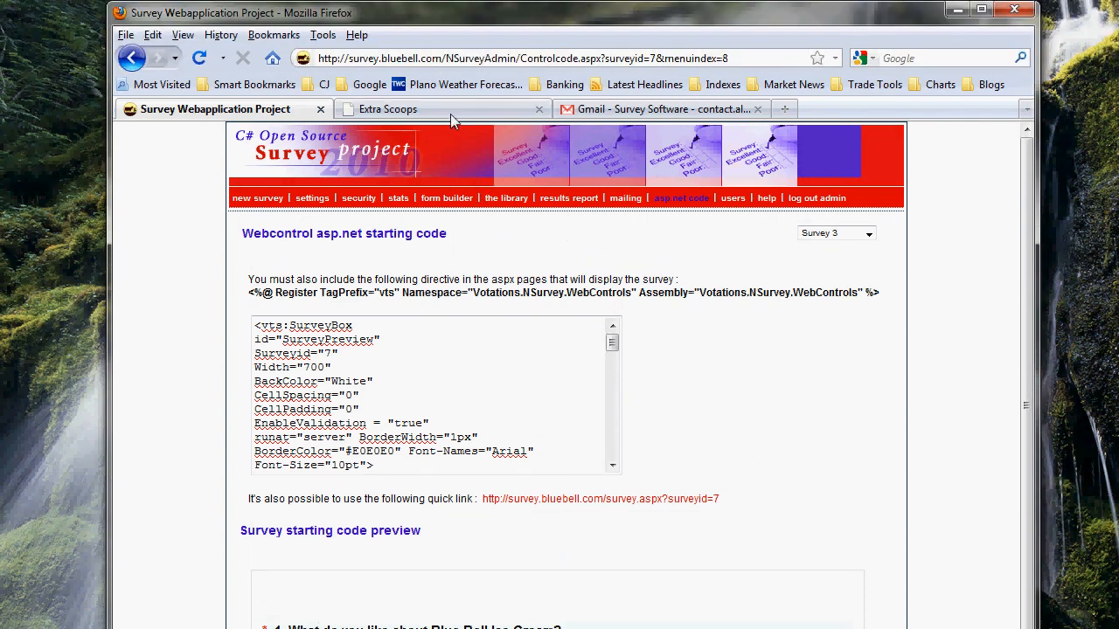
pyautogui.click(451, 41)
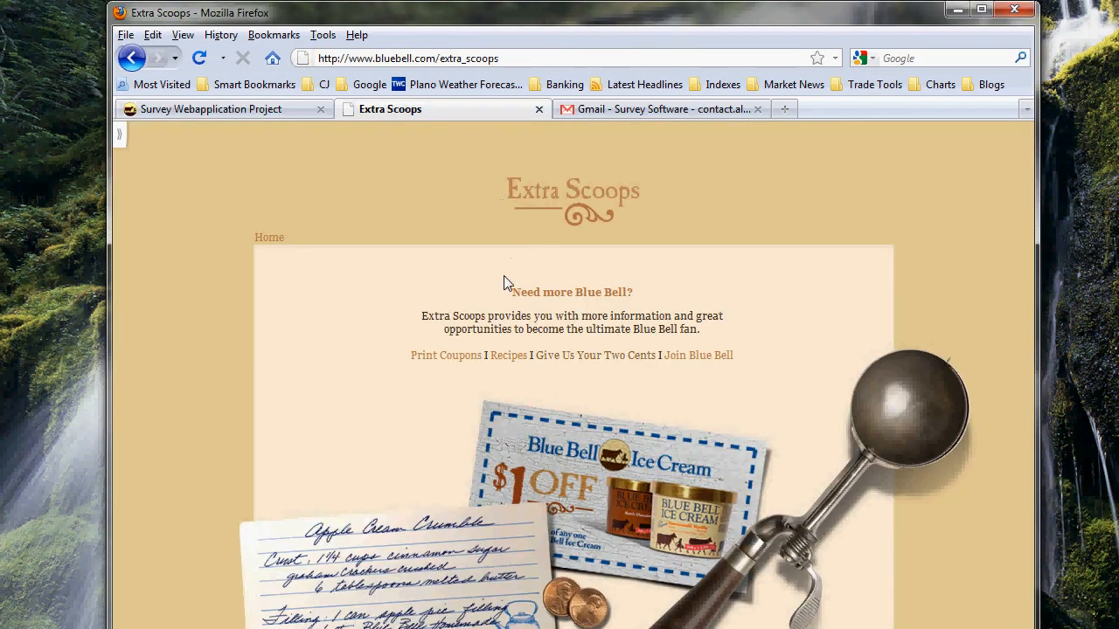
pyautogui.moveTo(440, 58); pyautogui.dragTo(600, 66)
pyautogui.write('eit/')
pyautogui.press('BackSpace')
pyautogui.press('BackSpace')
pyautogui.write('dit/')
pyautogui.press('Return')
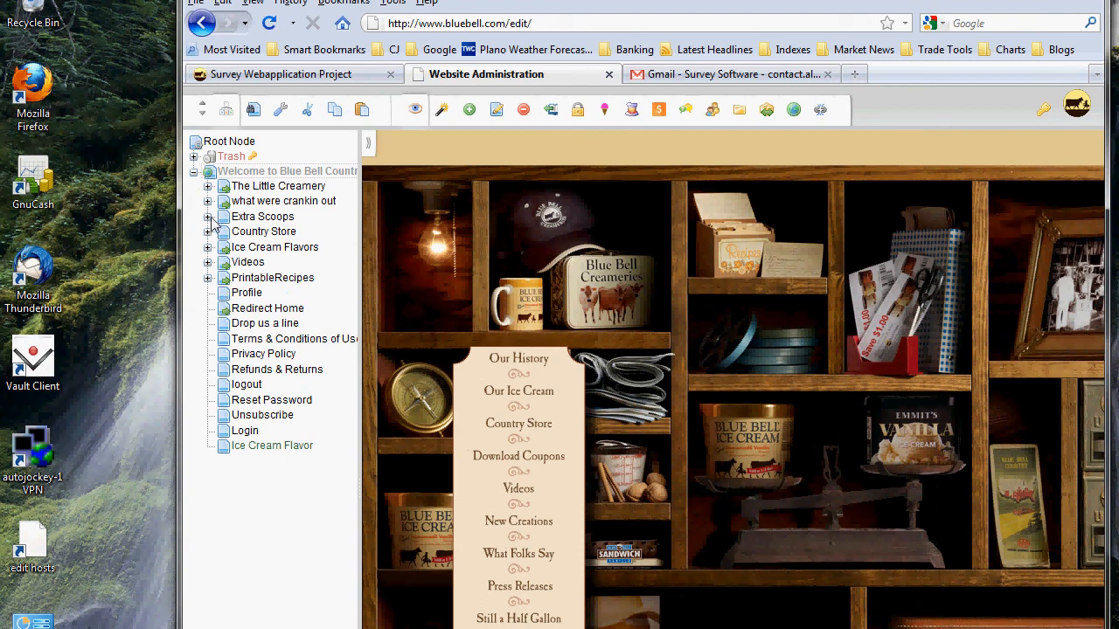
# Expand the Extra Scoops page in the site tree and open that page for editing.
pyautogui.click(208, 218)
pyautogui.click(271, 218)
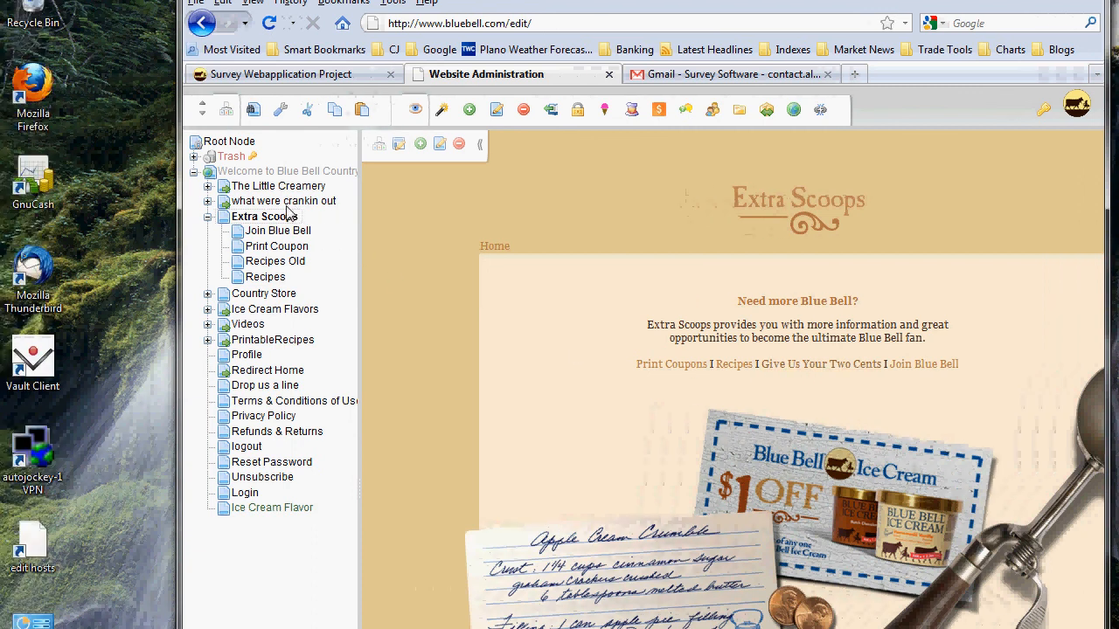
pyautogui.rightClick(222, 217)
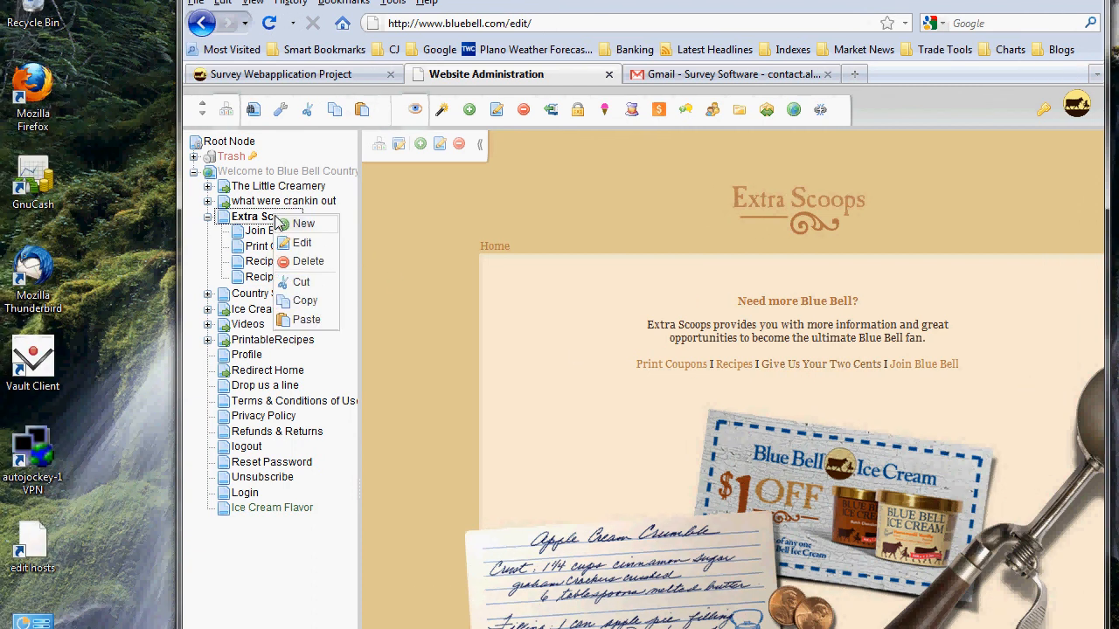
pyautogui.click(317, 244)
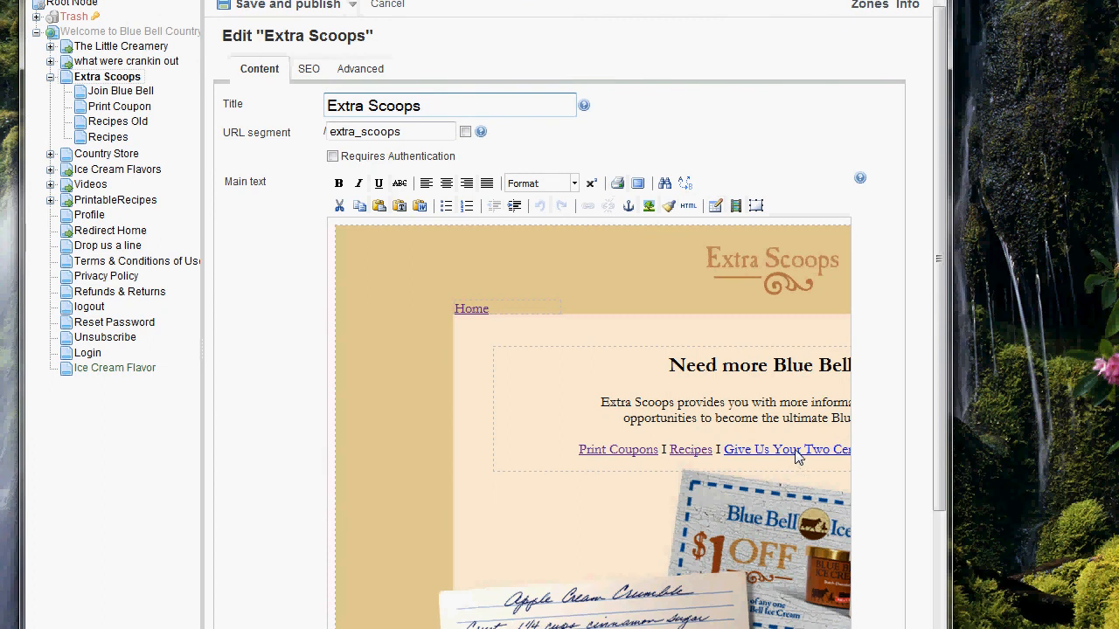
pyautogui.rightClick(798, 457)
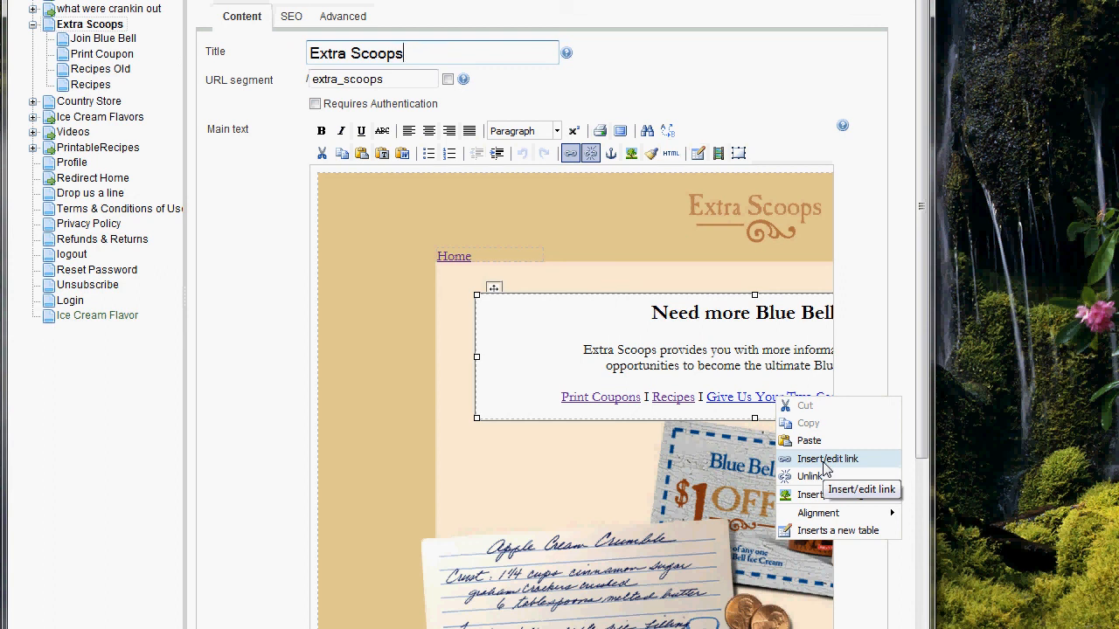
pyautogui.click(822, 459)
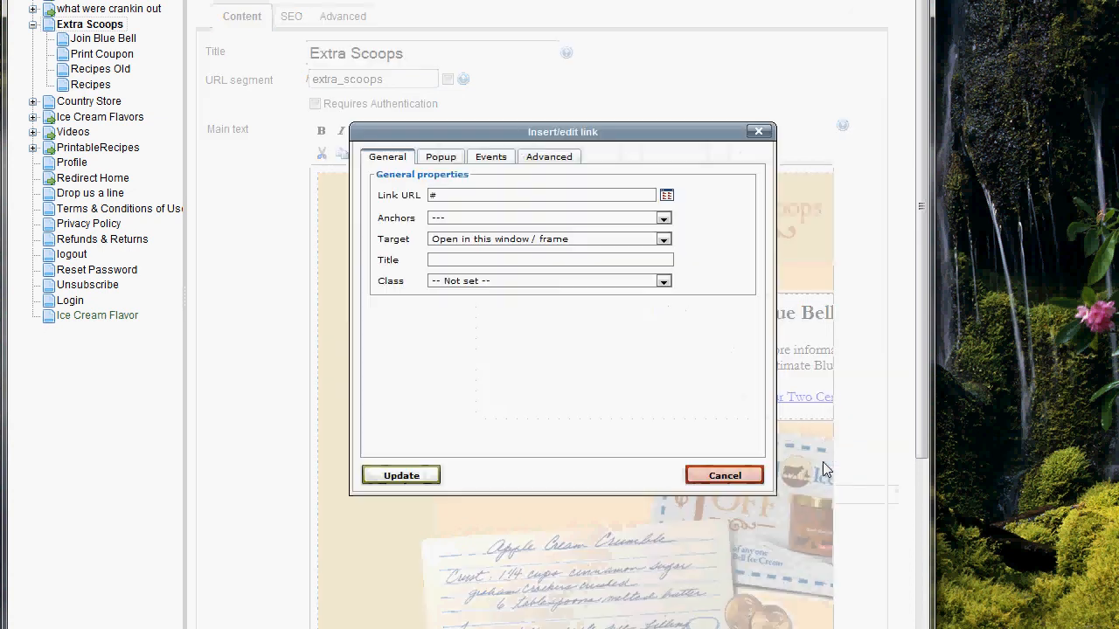
pyautogui.click(552, 198)
pyautogui.hotkey('ctrl', 'v')
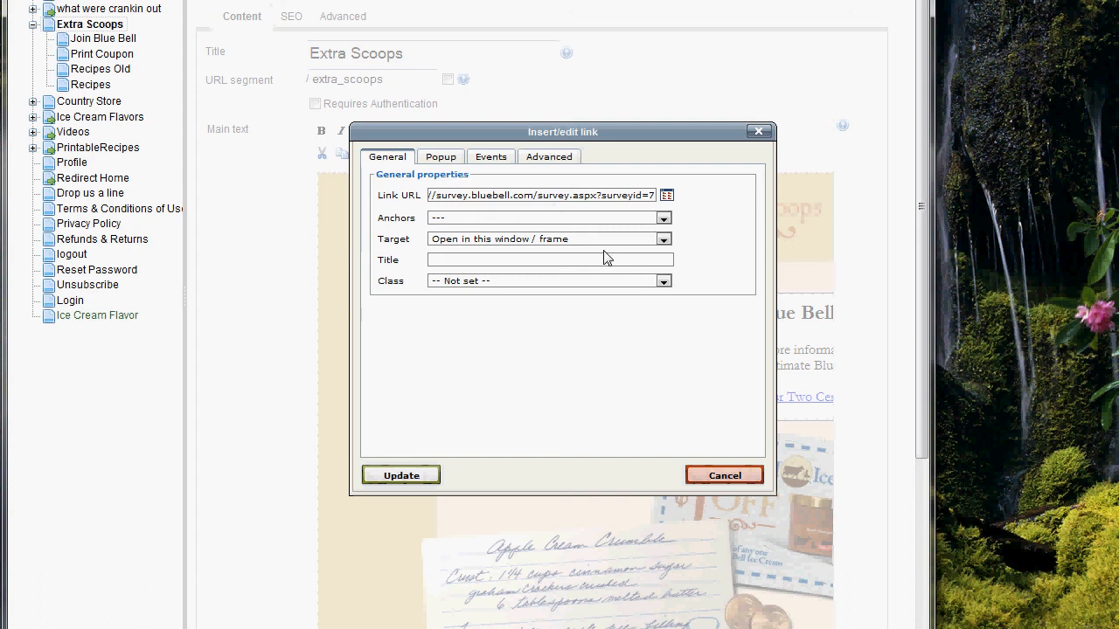
pyautogui.press('Home')
pyautogui.press('End')
pyautogui.press('Home')
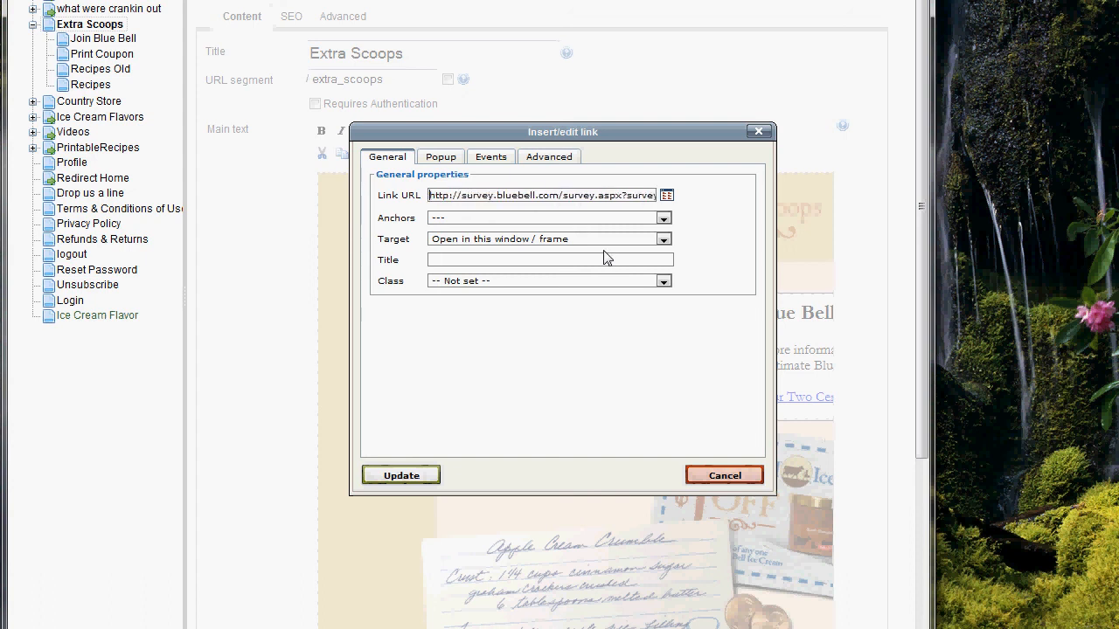
pyautogui.press('End')
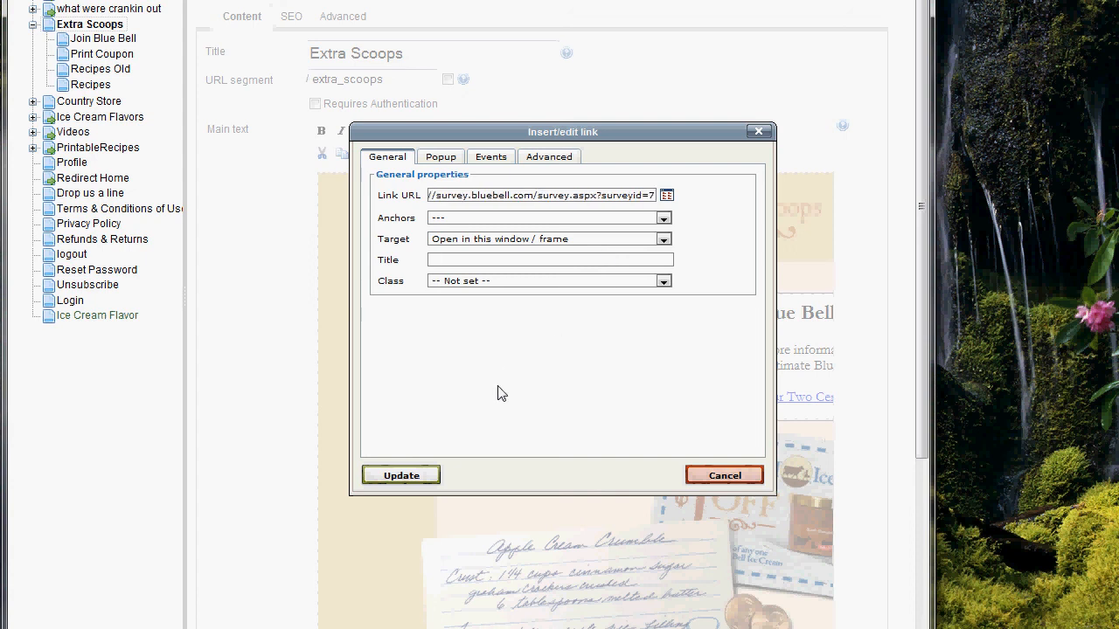
pyautogui.click(428, 474)
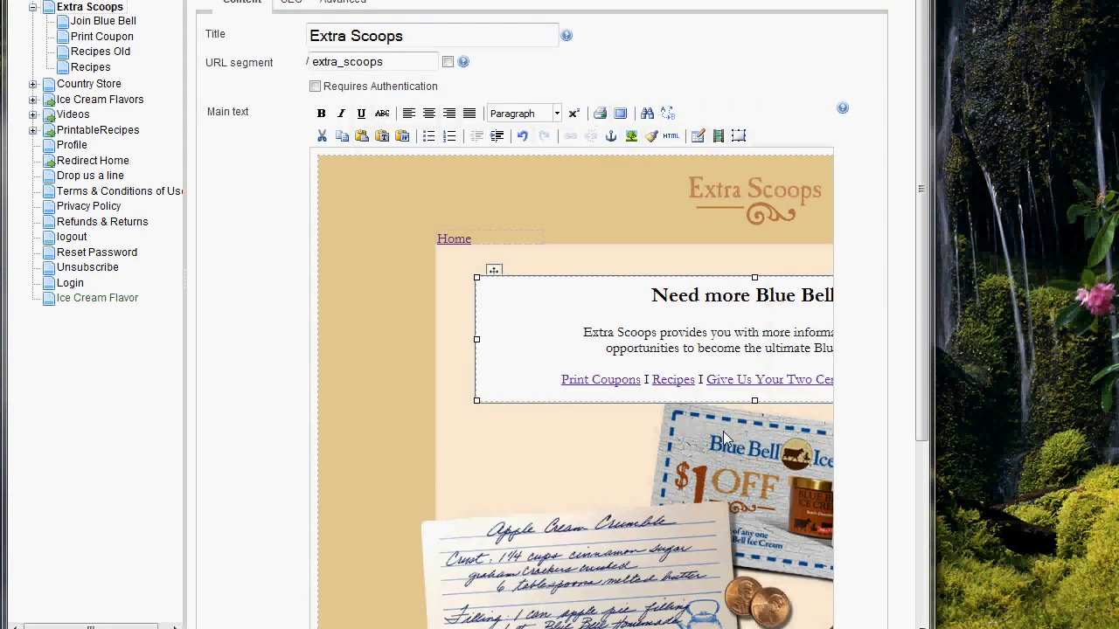